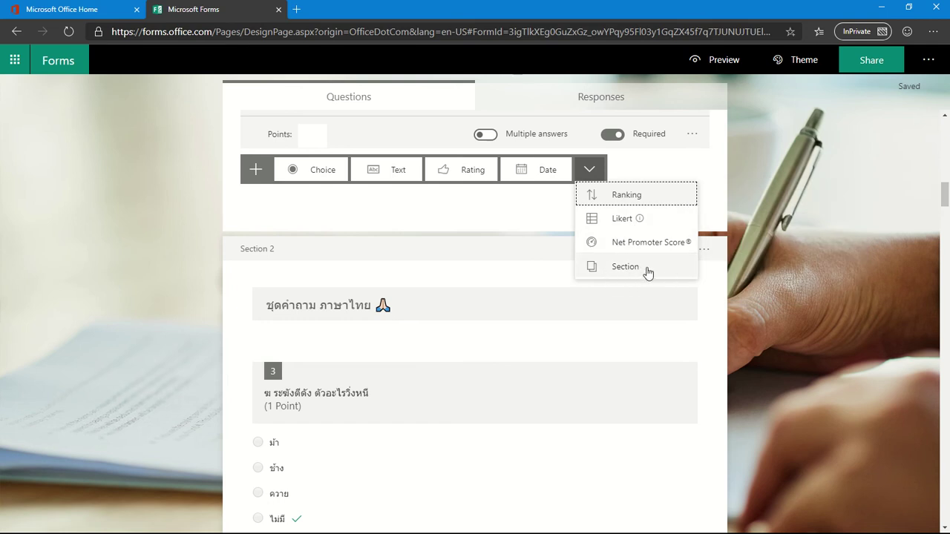
# Step: Review the quiz form's sections and questions, from the question-set menu in Section 1 through the satisfaction survey in Section 6
pyautogui.click(774, 195)
pyautogui.scroll(5, 429, 213)
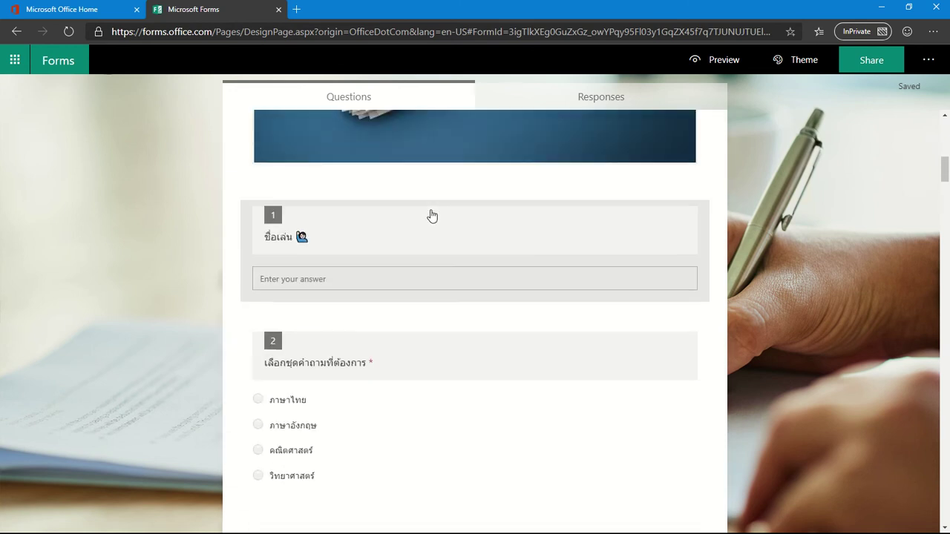
pyautogui.scroll(5, 428, 212)
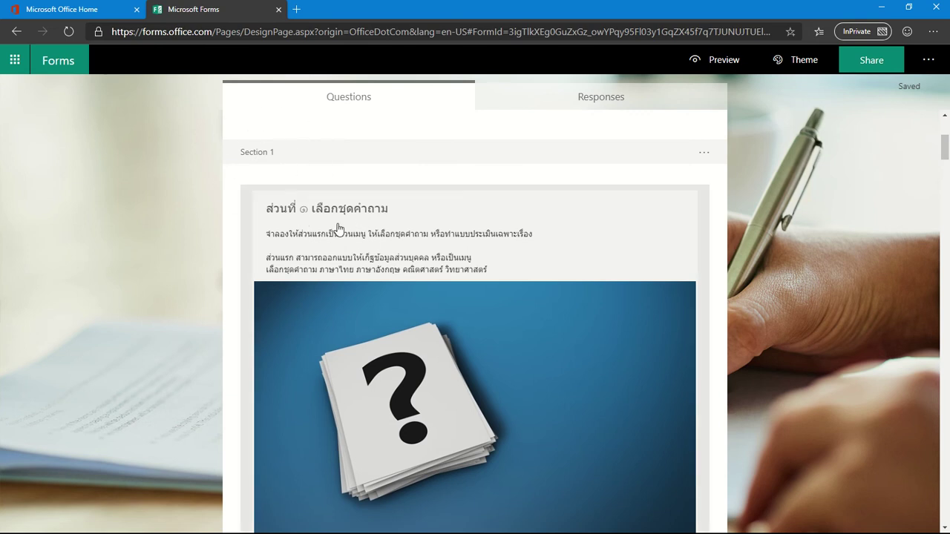
pyautogui.scroll(-5, 407, 230)
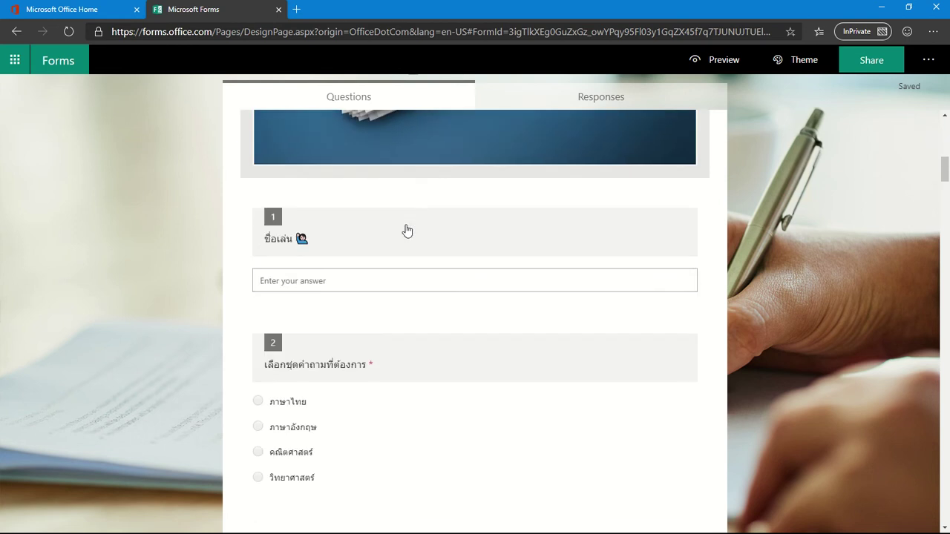
pyautogui.scroll(-3, 357, 259)
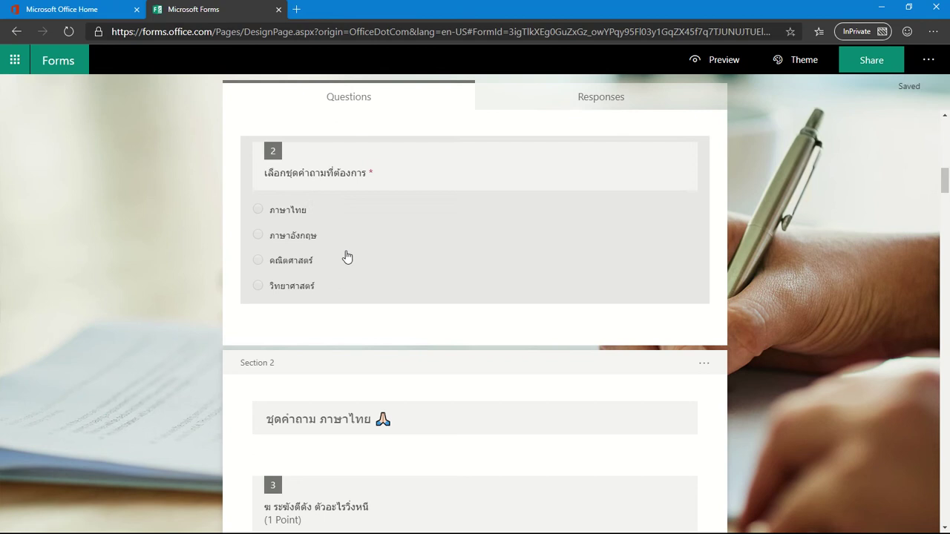
pyautogui.scroll(-2, 345, 257)
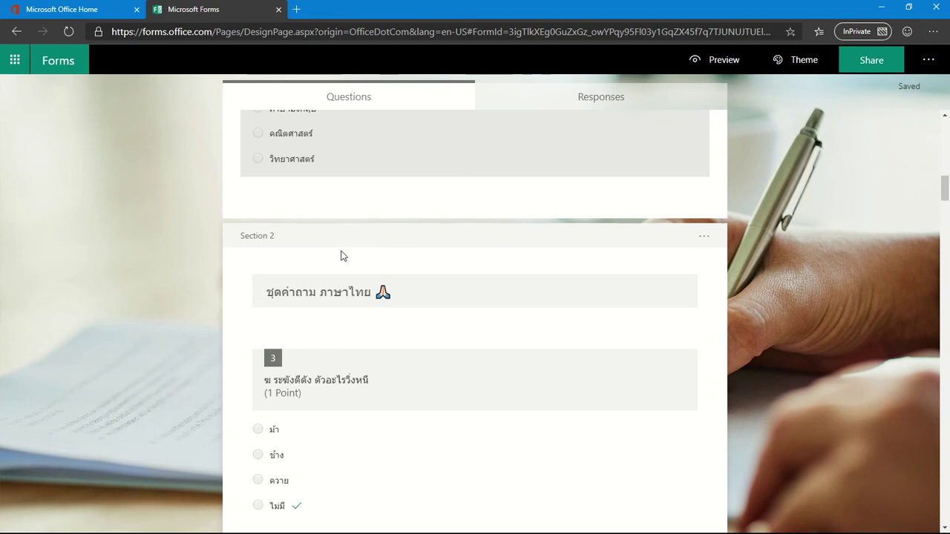
pyautogui.scroll(-1, 281, 250)
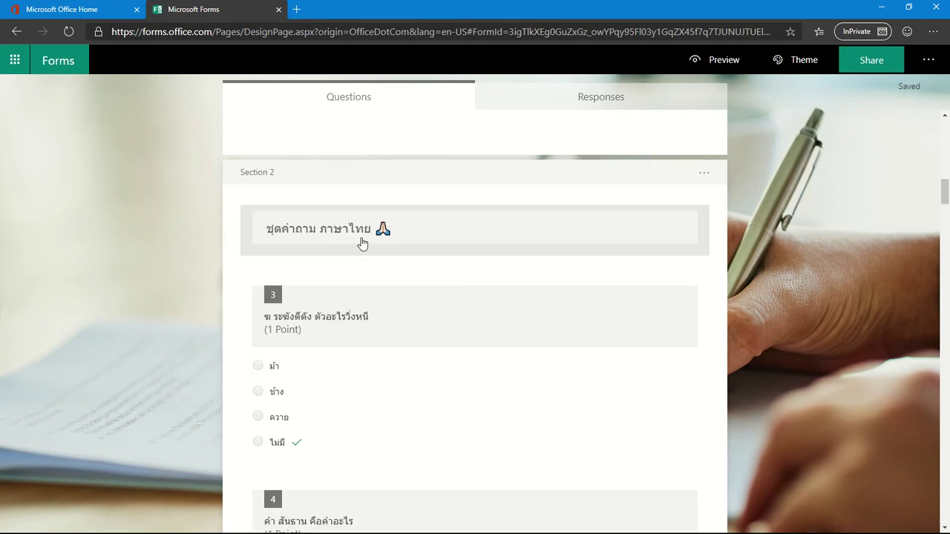
pyautogui.scroll(-6, 392, 265)
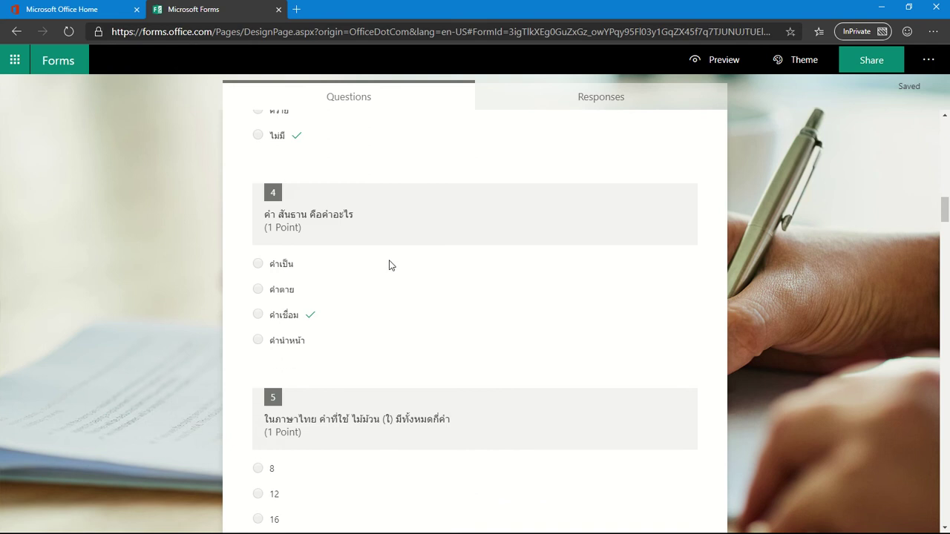
pyautogui.scroll(-3, 391, 265)
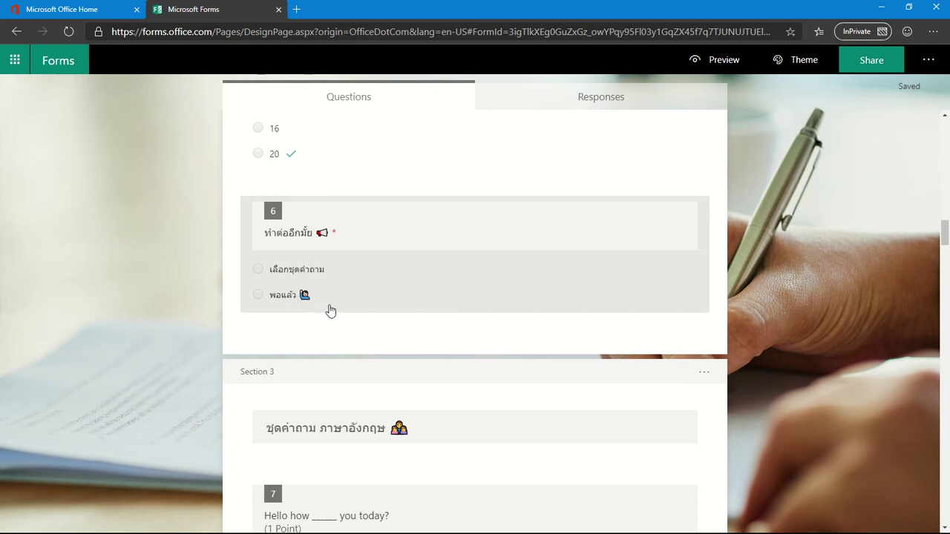
pyautogui.scroll(-3, 335, 308)
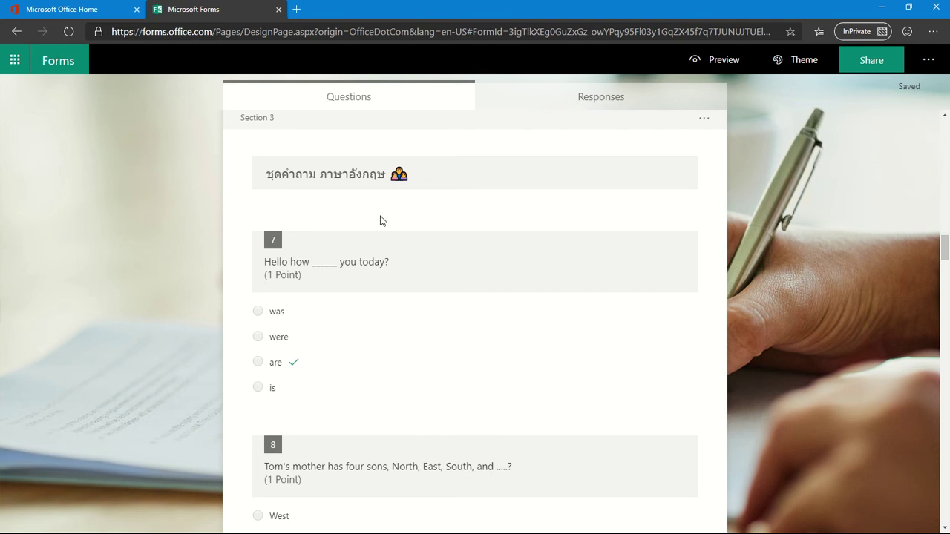
pyautogui.scroll(-5, 403, 263)
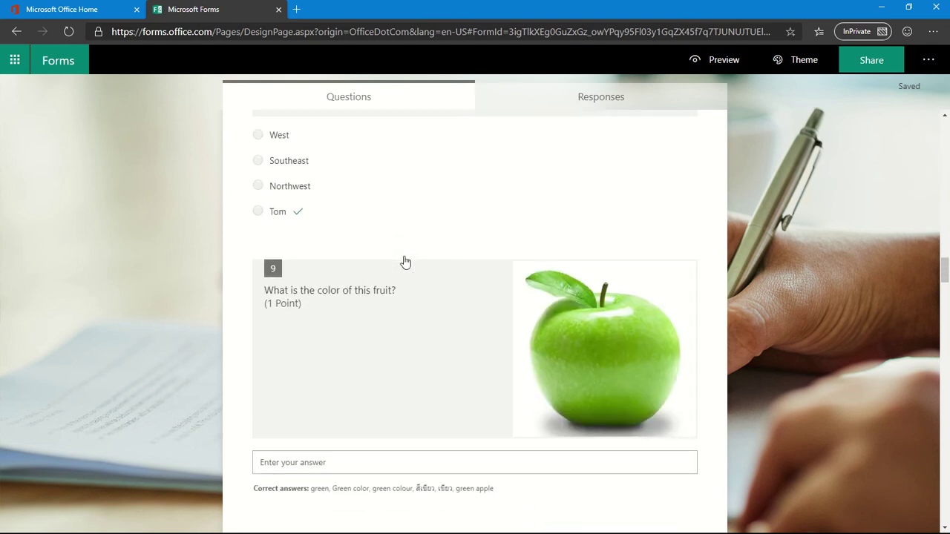
pyautogui.scroll(-4, 404, 262)
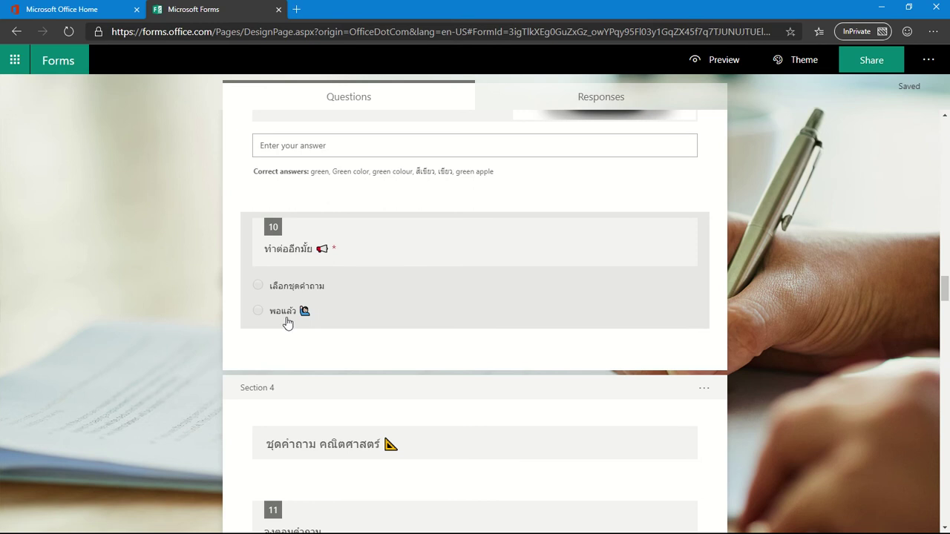
pyautogui.scroll(-2, 334, 323)
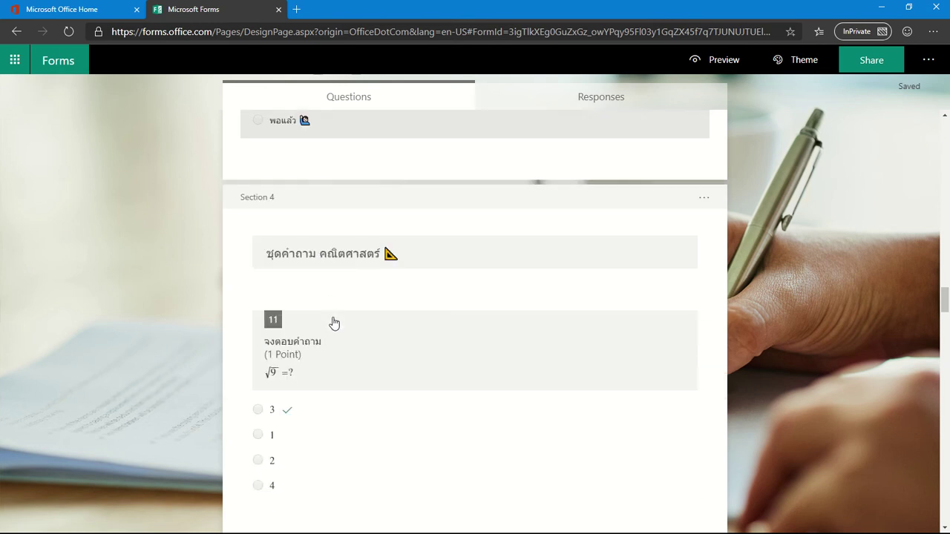
pyautogui.scroll(-5, 419, 285)
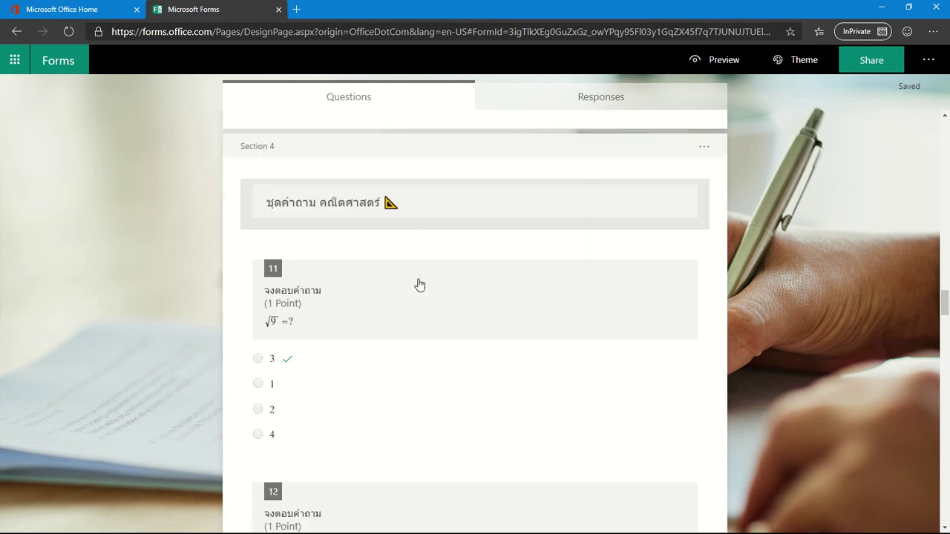
pyautogui.scroll(-5, 419, 284)
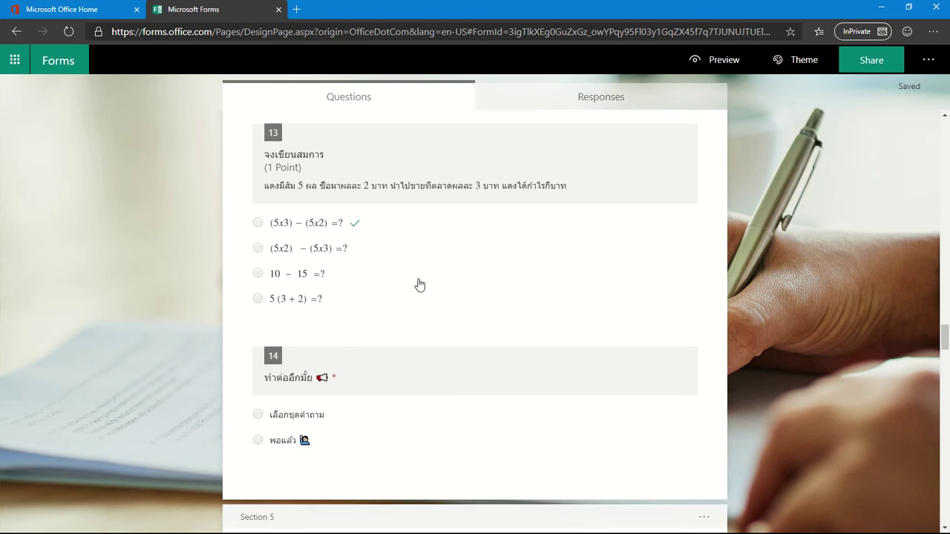
pyautogui.scroll(-1, 419, 278)
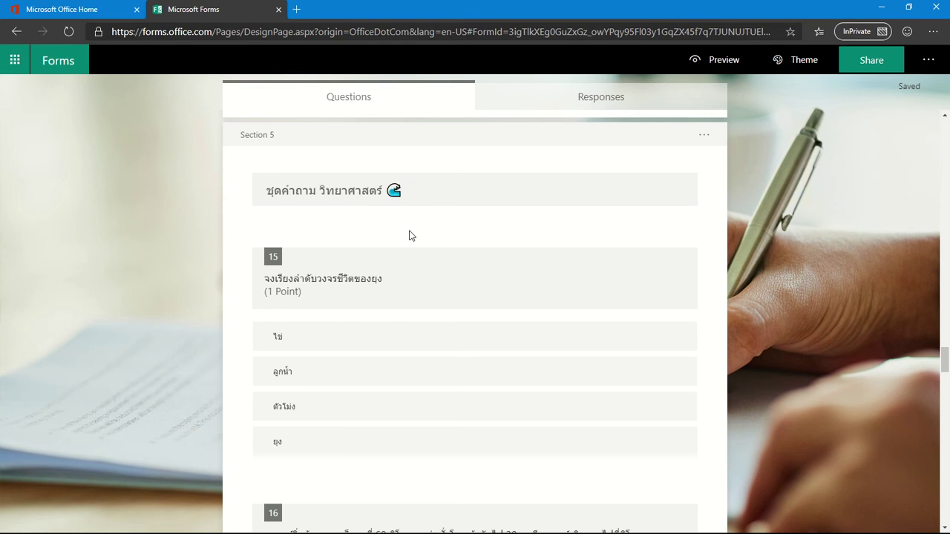
pyautogui.scroll(-10, 412, 236)
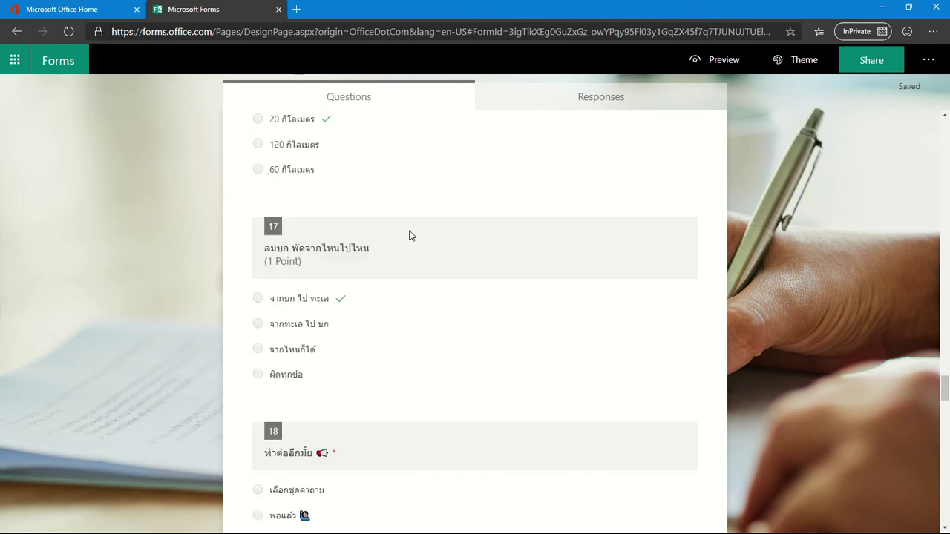
pyautogui.scroll(-3, 411, 236)
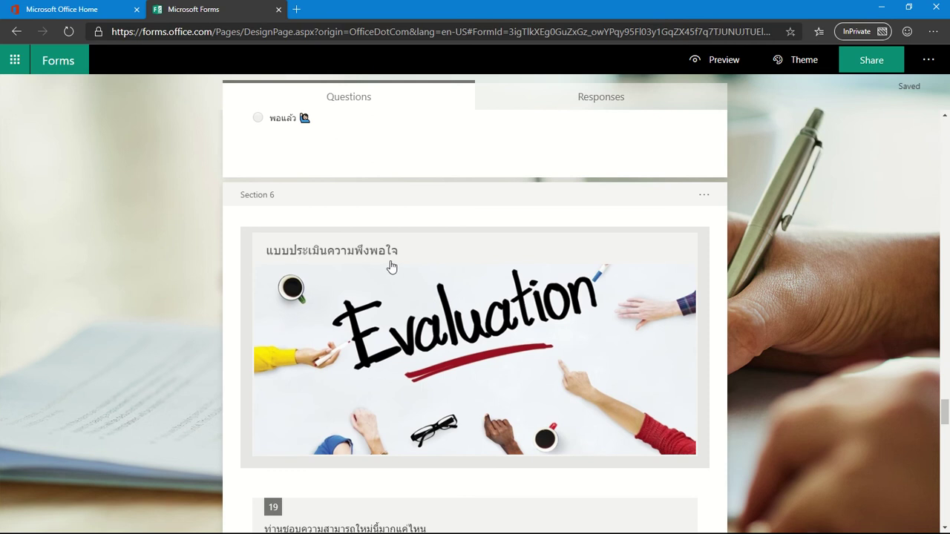
pyautogui.scroll(-4, 392, 267)
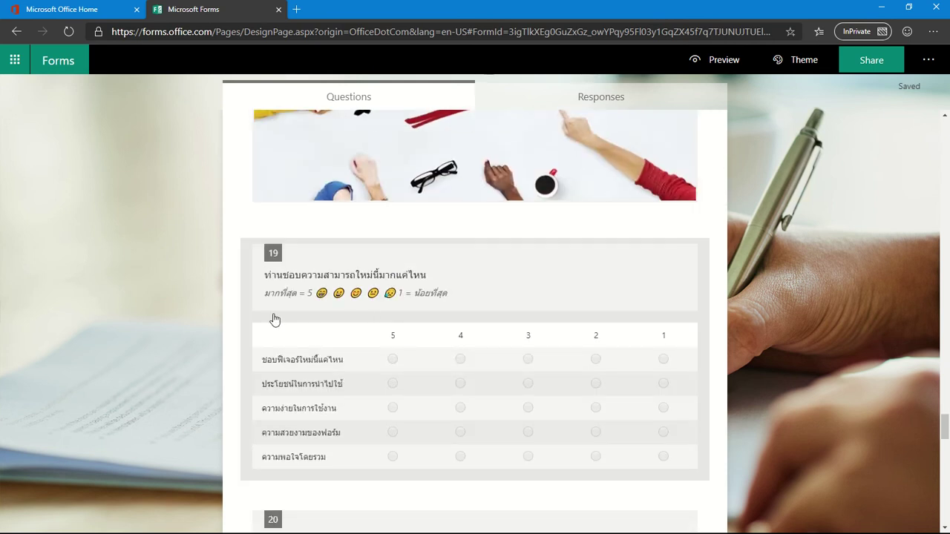
pyautogui.scroll(-3, 384, 354)
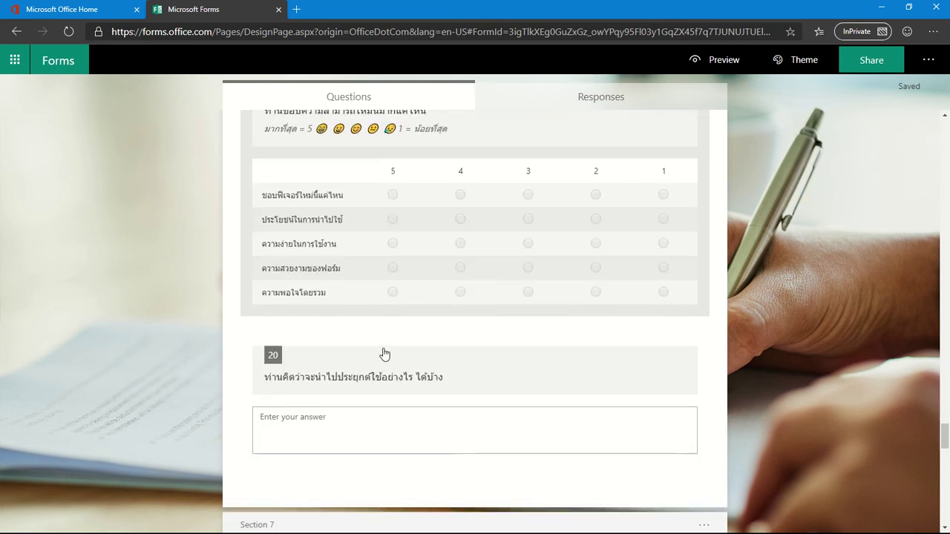
pyautogui.scroll(10, 438, 379)
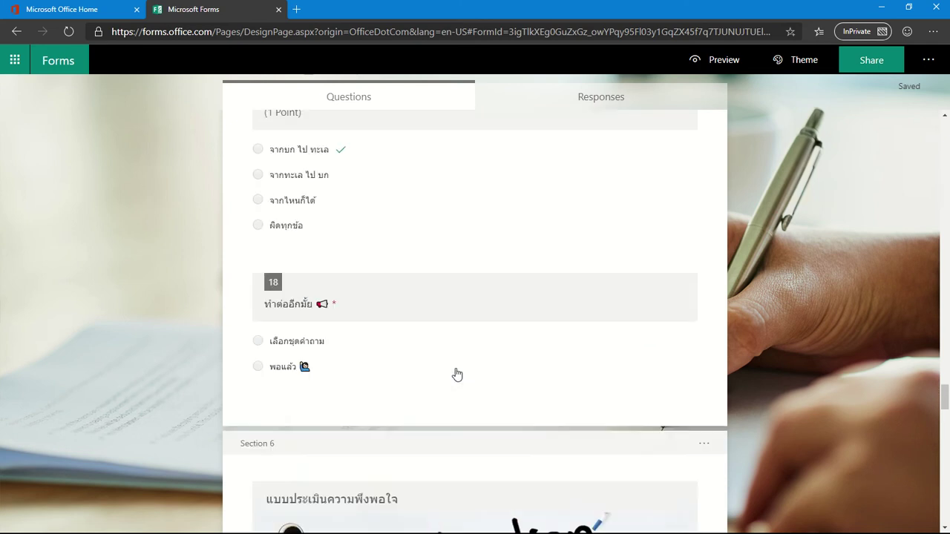
pyautogui.scroll(20, 457, 374)
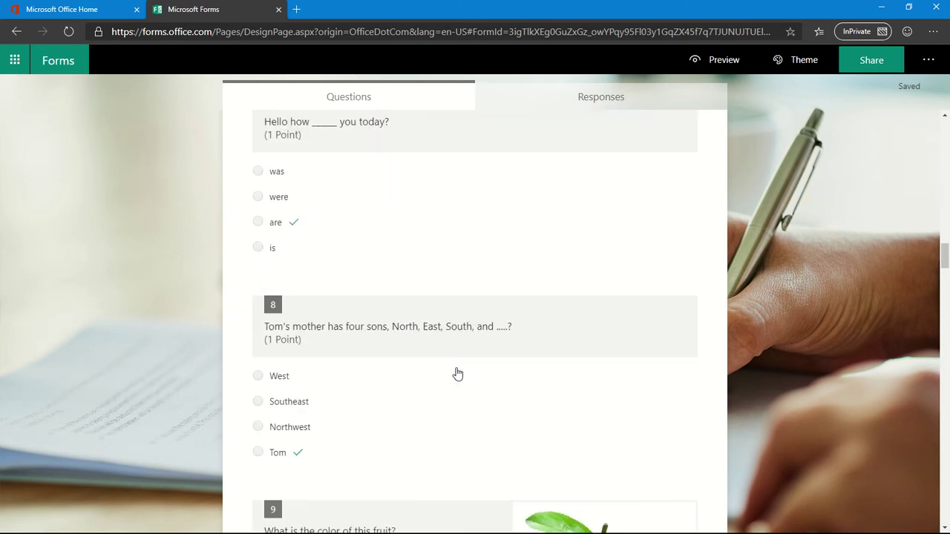
pyautogui.scroll(20, 457, 374)
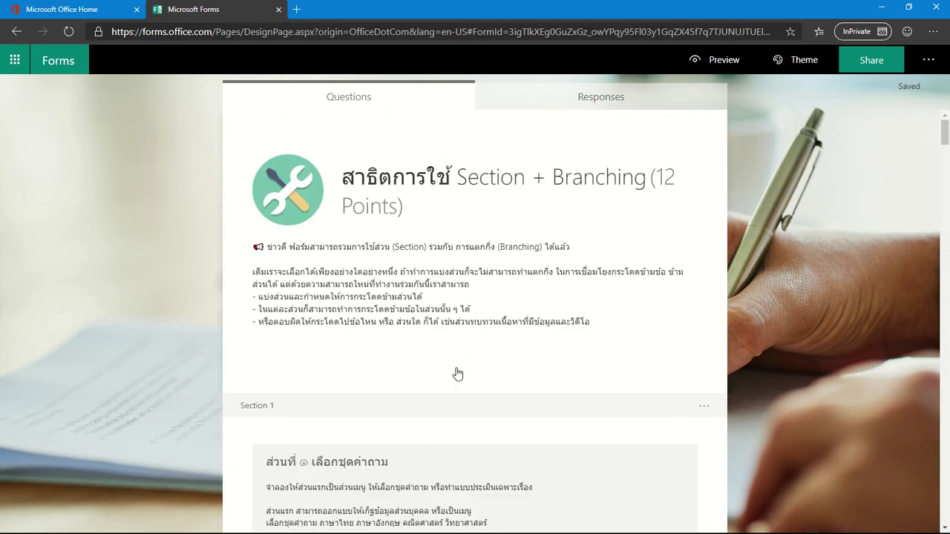
pyautogui.scroll(-5, 457, 367)
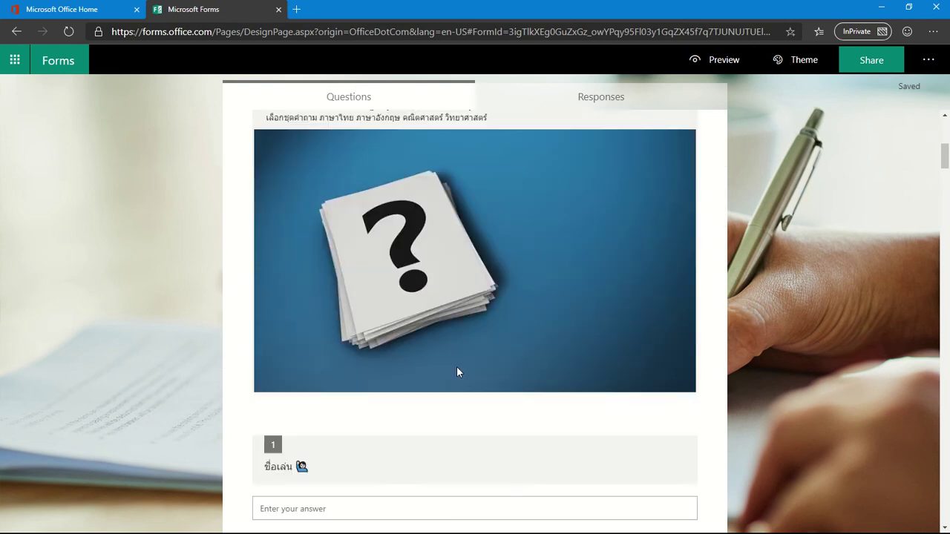
pyautogui.scroll(5, 457, 366)
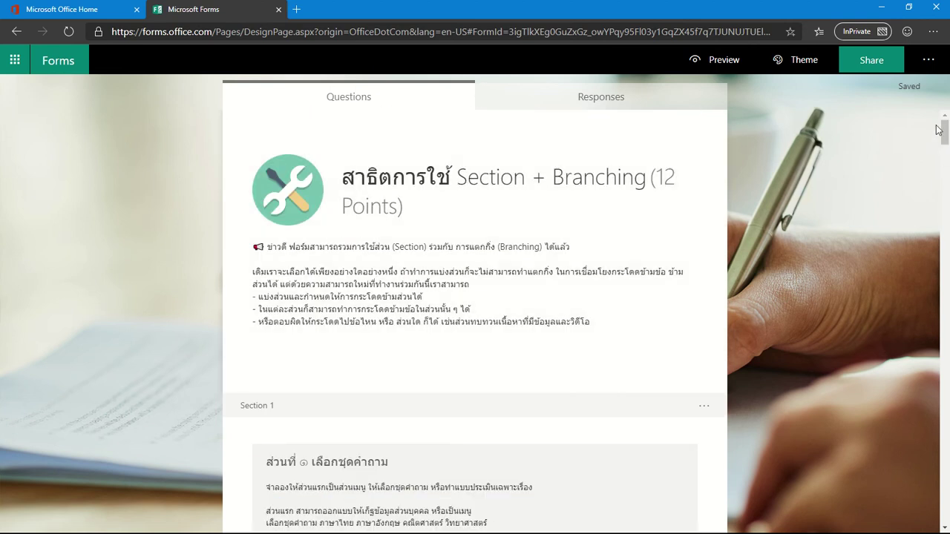
# Step: Open the form's branching options at the Section 1 questions
pyautogui.click(937, 66)
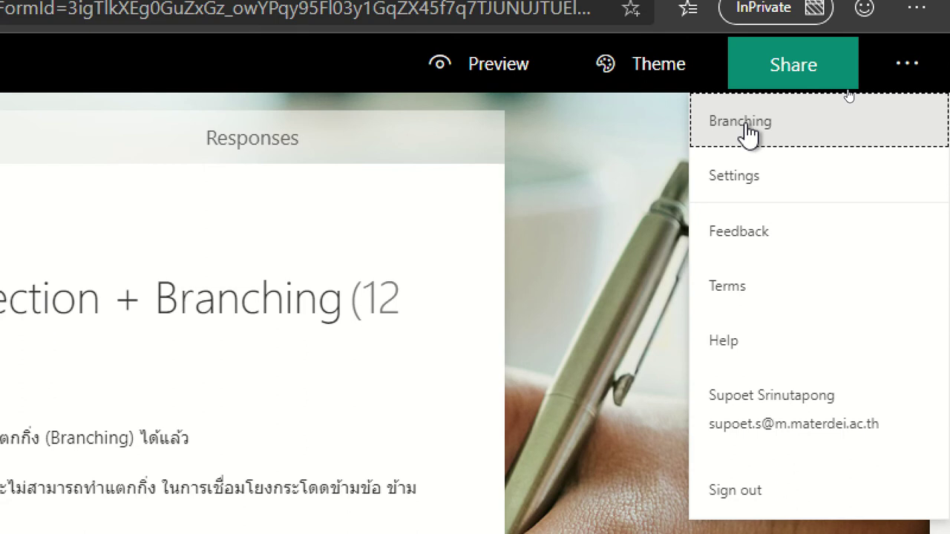
pyautogui.click(746, 130)
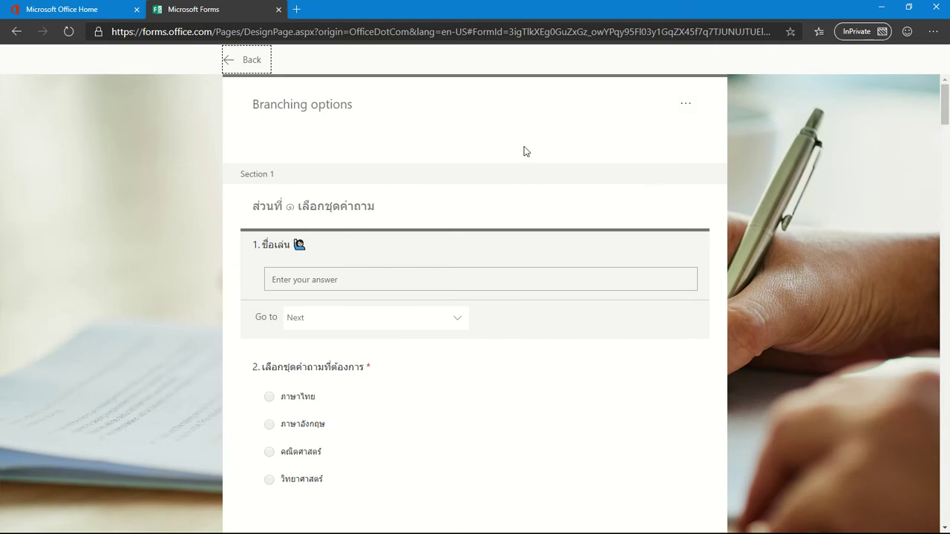
pyautogui.scroll(-5, 597, 271)
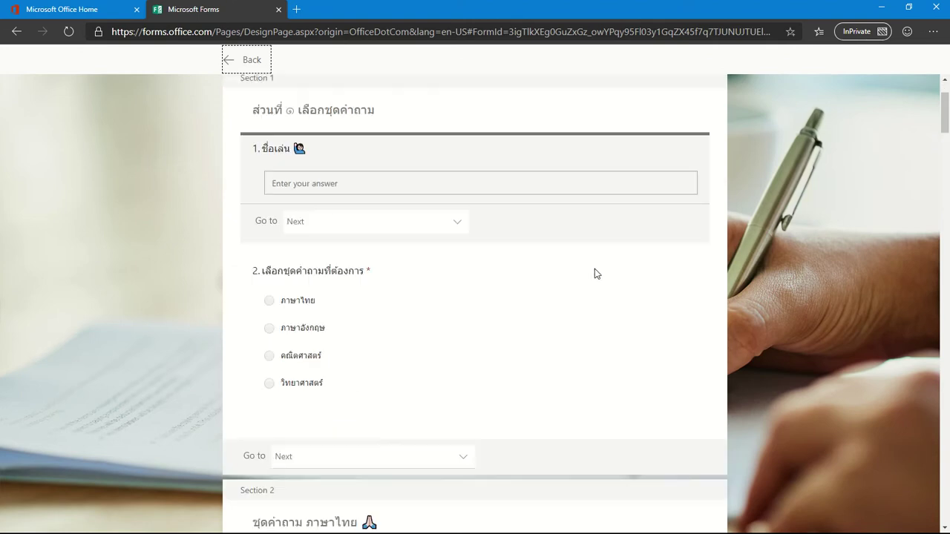
pyautogui.scroll(4, 604, 274)
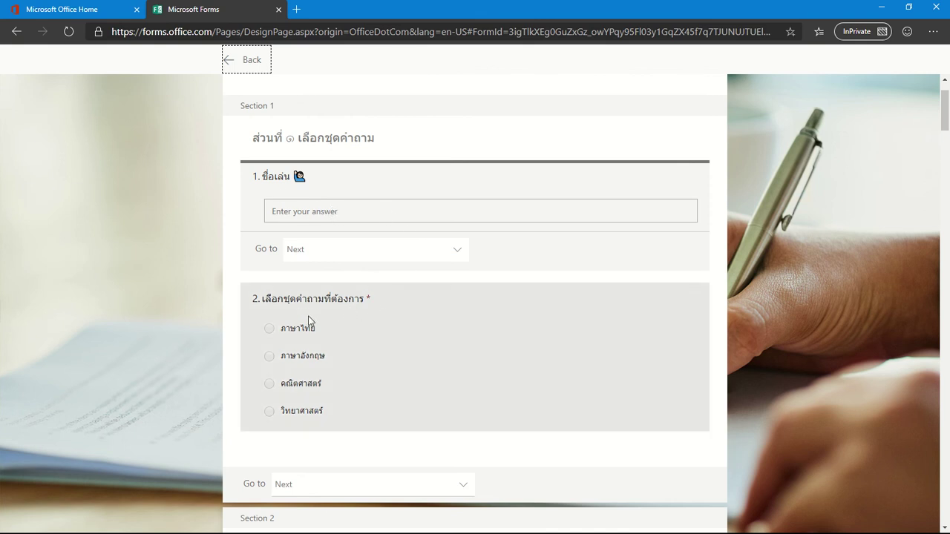
# Step: In question 2, make the answer ภาษาไทย branch to Section 2, ชุดคำถาม ภาษาไทย
pyautogui.scroll(-1, 310, 310)
pyautogui.click(362, 273)
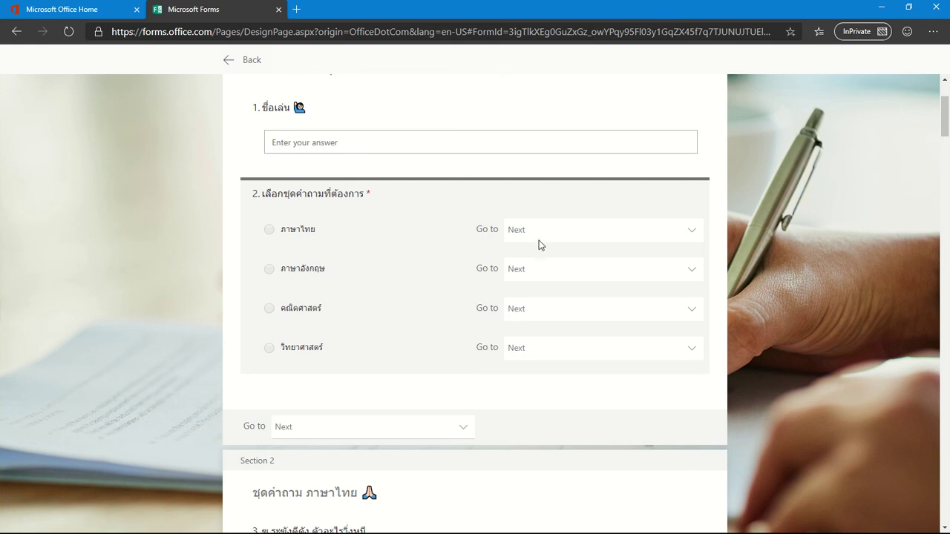
pyautogui.click(692, 235)
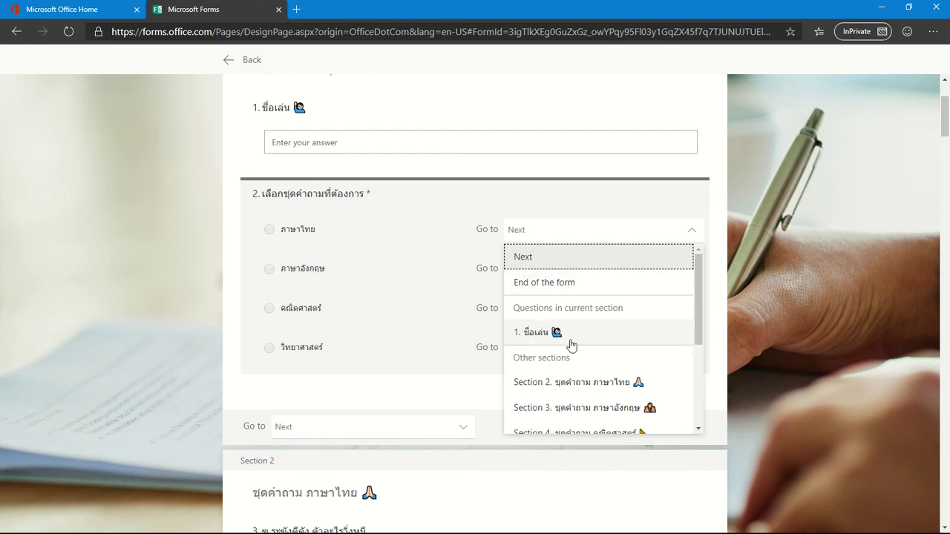
pyautogui.moveTo(695, 325); pyautogui.dragTo(705, 365)
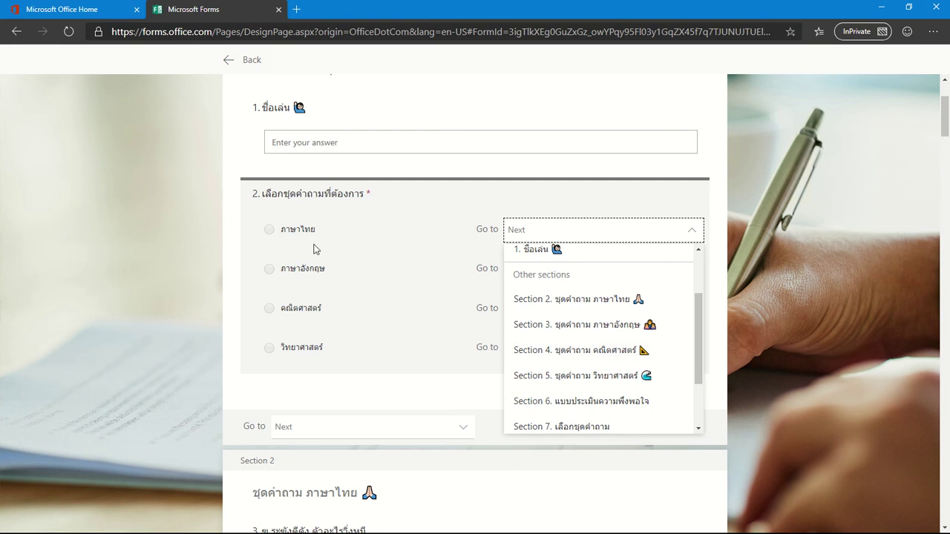
pyautogui.click(596, 305)
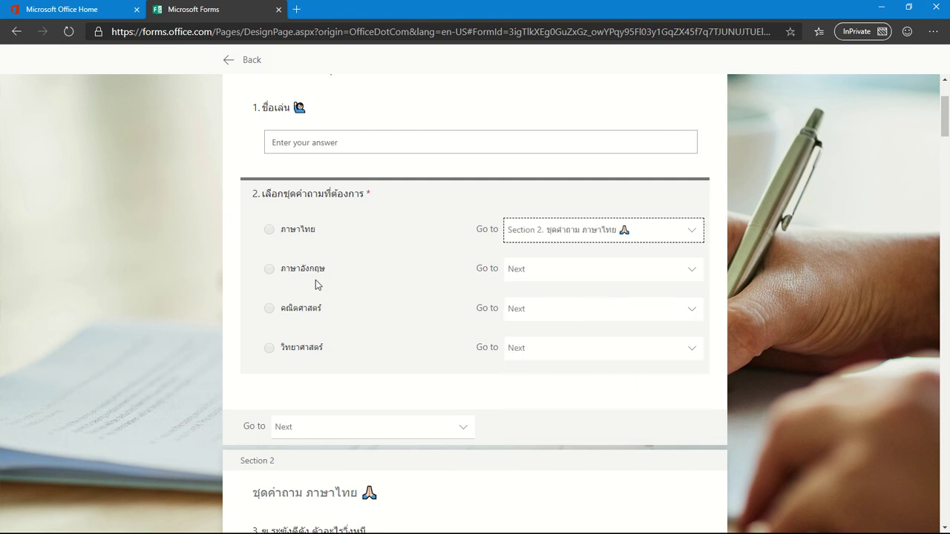
# Step: Make question 2's answer ภาษาอังกฤษ branch to Section 3, ชุดคำถาม ภาษาอังกฤษ
pyautogui.click(695, 275)
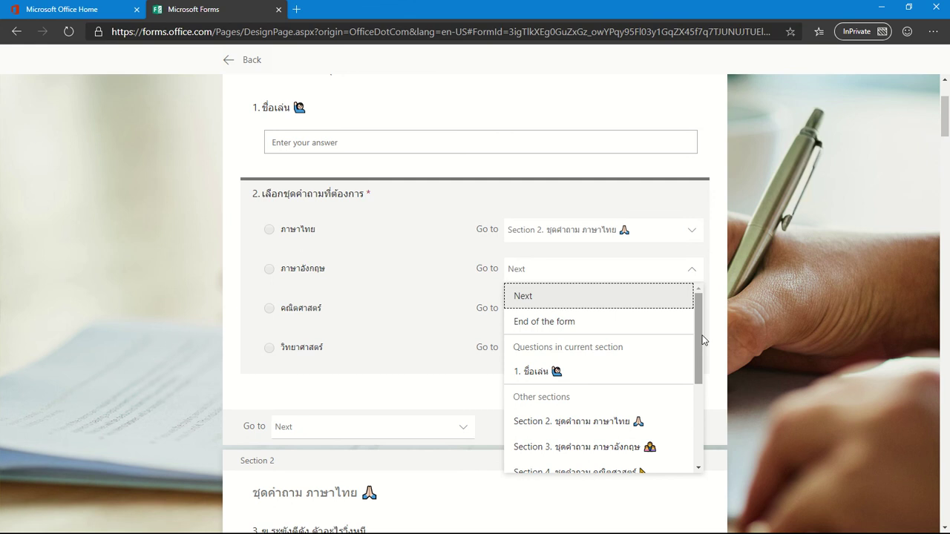
pyautogui.moveTo(698, 337); pyautogui.dragTo(695, 373)
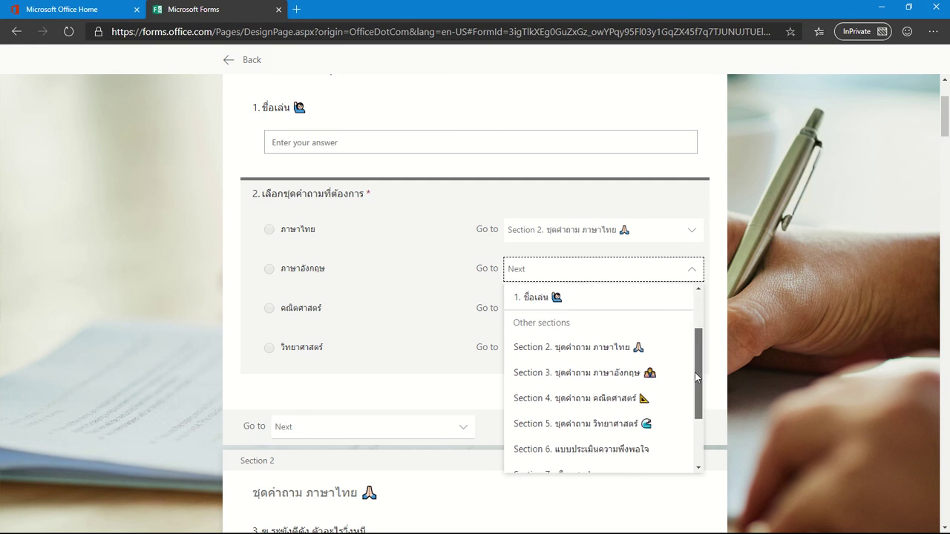
pyautogui.click(599, 377)
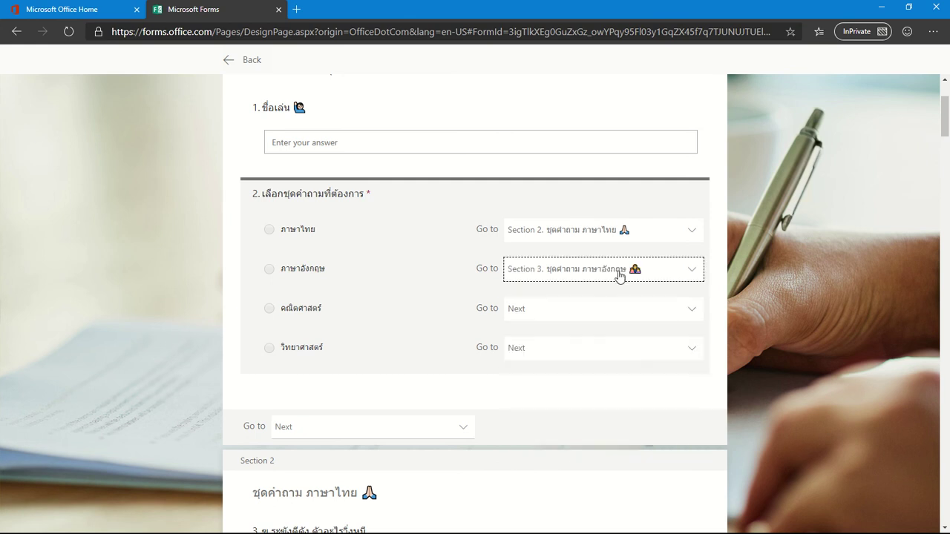
# Step: Make question 2's answer คณิตศาสตร์ branch to Section 4, ชุดคำถาม คณิตศาสตร์
pyautogui.click(692, 310)
pyautogui.moveTo(697, 377); pyautogui.dragTo(696, 438)
pyautogui.click(564, 397)
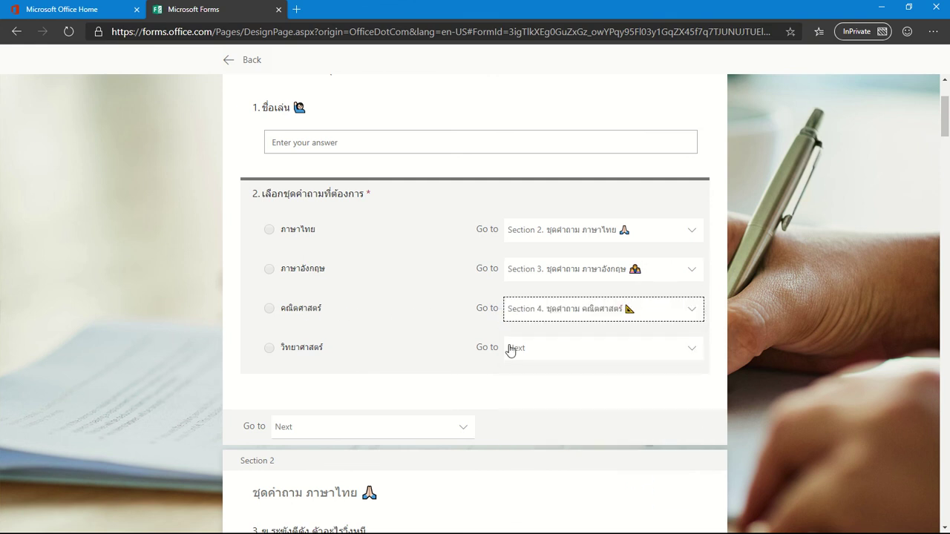
# Step: Make question 2's answer วิทยาศาสตร์ branch to Section 5, ชุดคำถาม วิทยาศาสตร์
pyautogui.click(691, 359)
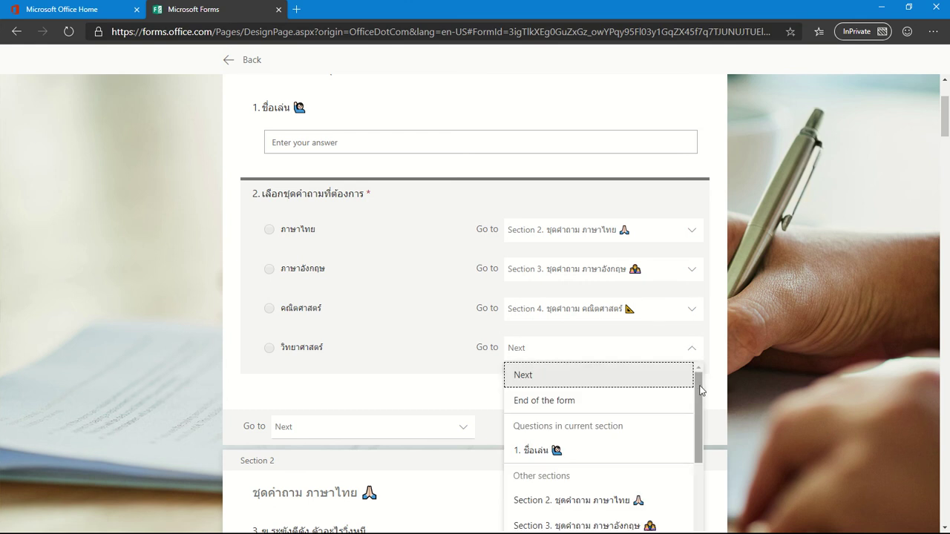
pyautogui.moveTo(697, 397); pyautogui.dragTo(698, 433)
pyautogui.scroll(-3, 691, 427)
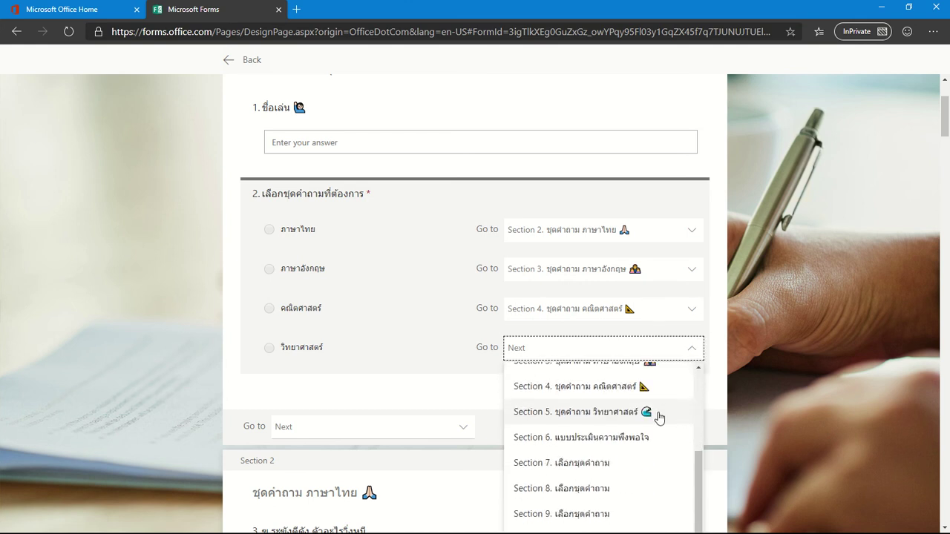
pyautogui.click(660, 416)
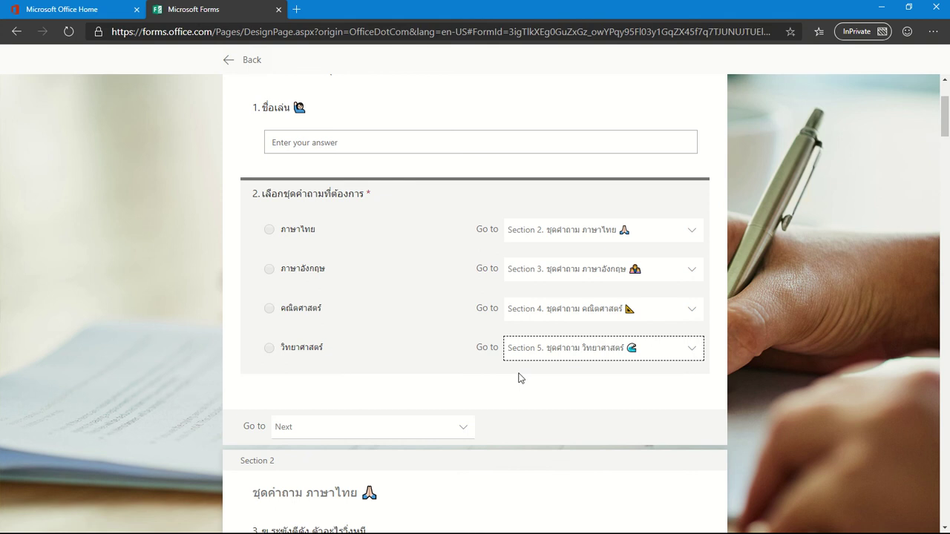
# Step: Make question 6's answer เลือกชุดคำถาม in Section 2 branch to Section 1, ส่วนที่ ๑ เลือกชุดคำถาม
pyautogui.scroll(-2, 519, 378)
pyautogui.scroll(-8, 392, 349)
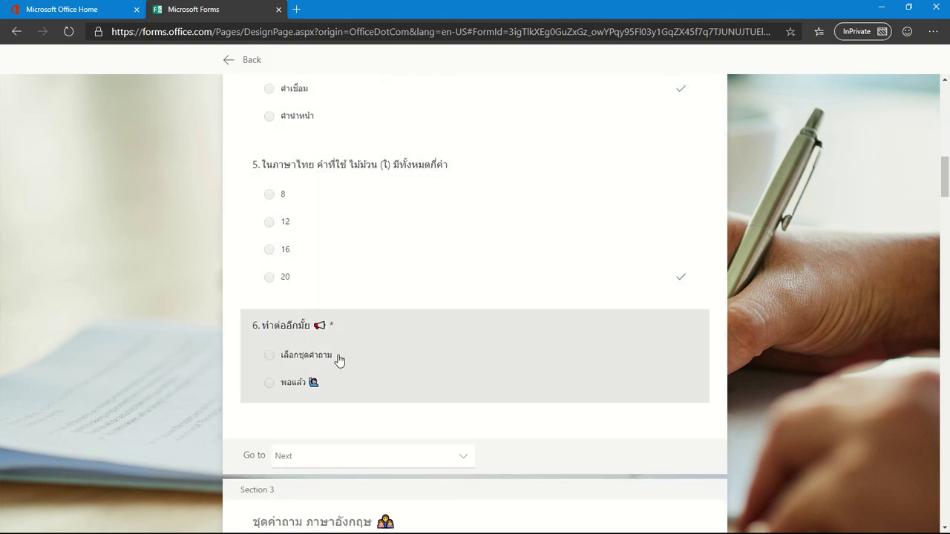
pyautogui.click(339, 360)
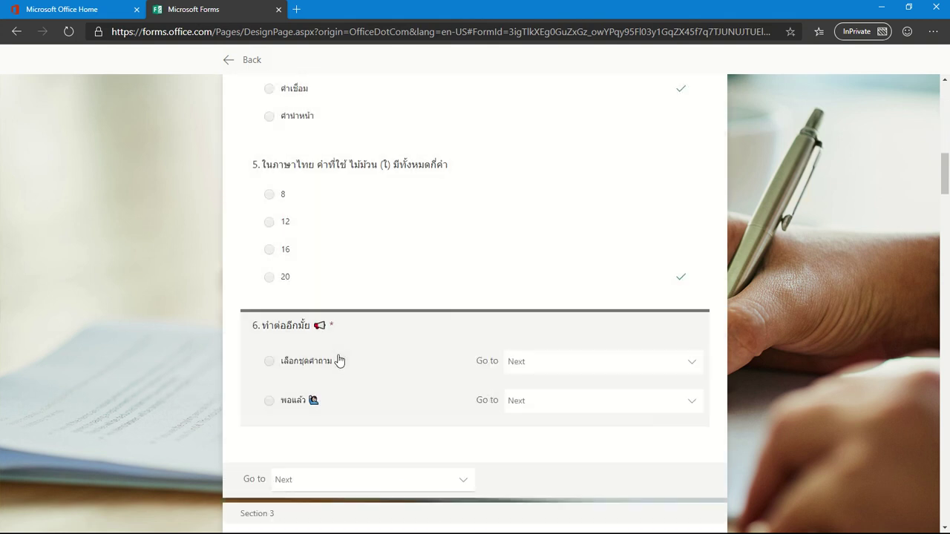
pyautogui.click(690, 367)
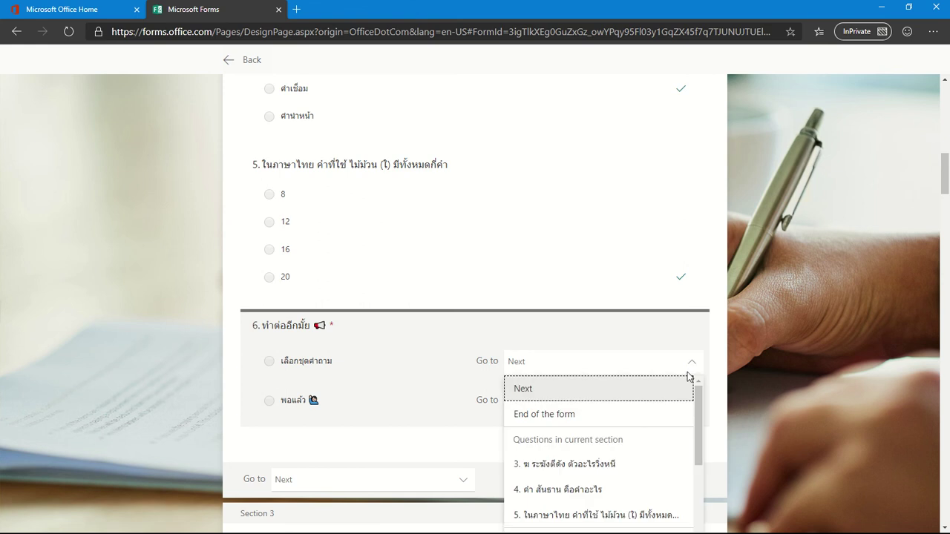
pyautogui.scroll(-1, 660, 475)
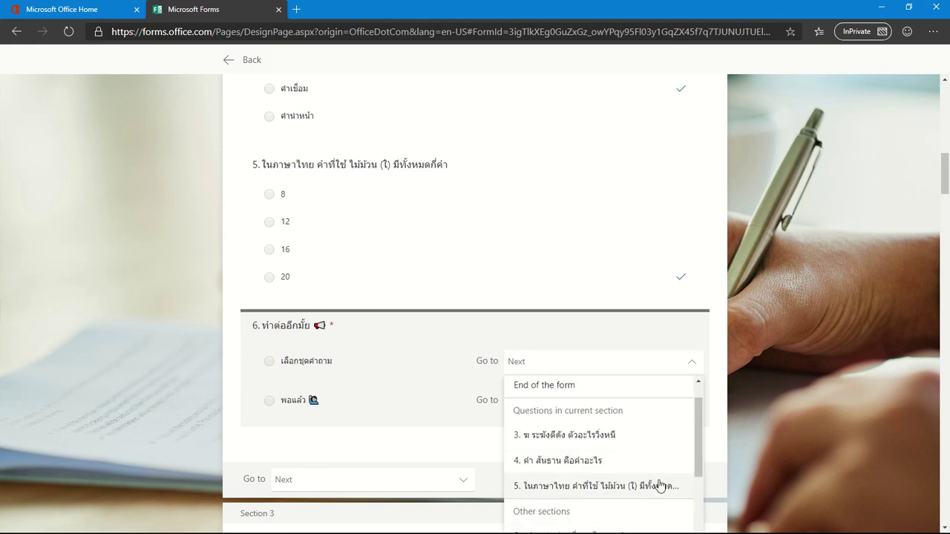
pyautogui.scroll(-1, 660, 475)
pyautogui.scroll(2, 660, 475)
pyautogui.scroll(-3, 787, 391)
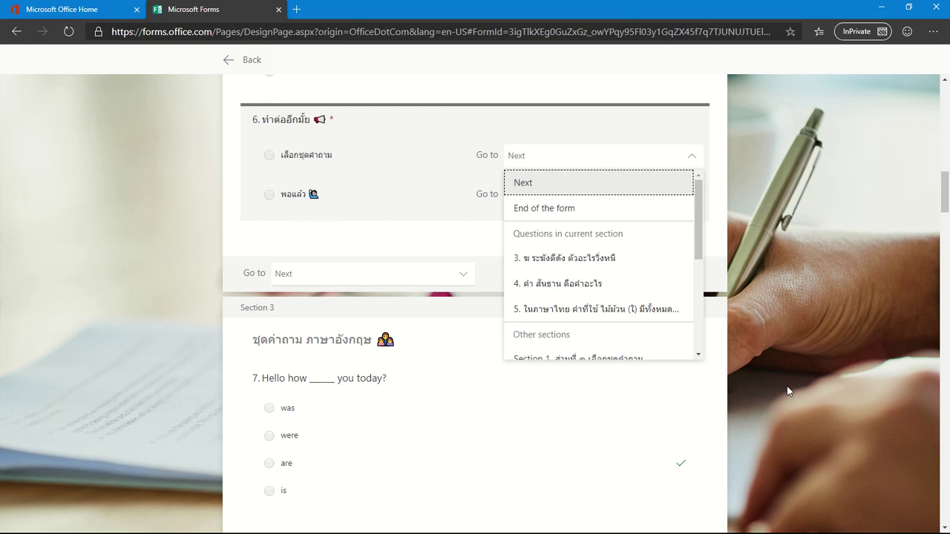
pyautogui.scroll(1, 605, 289)
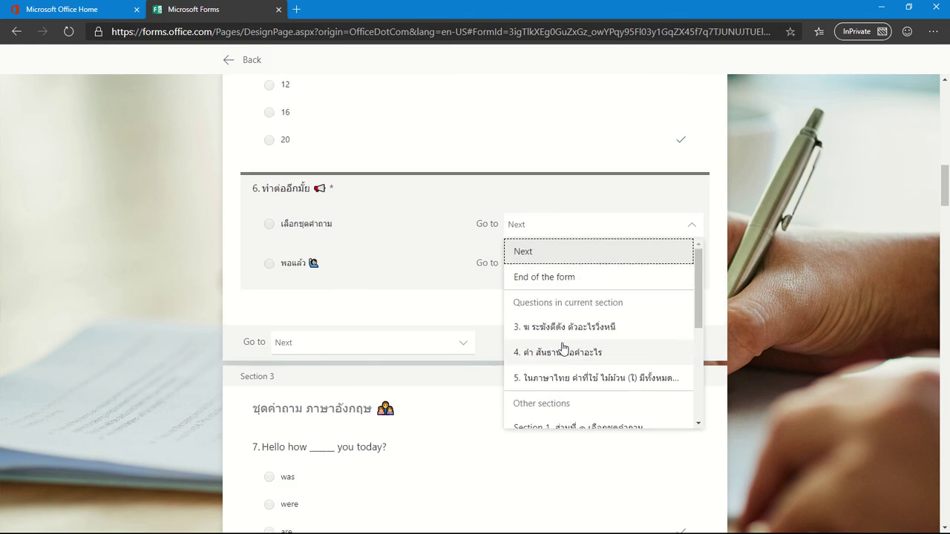
pyautogui.scroll(-4, 563, 348)
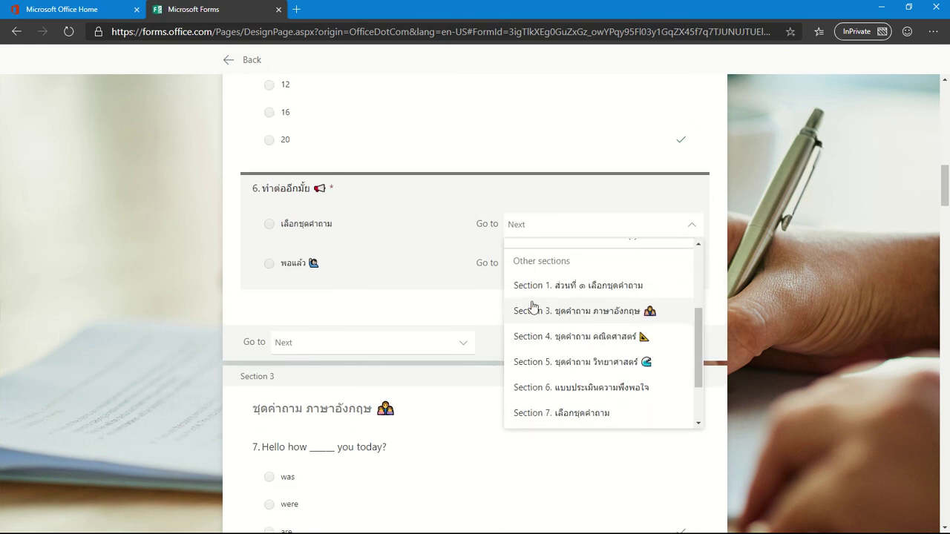
pyautogui.click(583, 288)
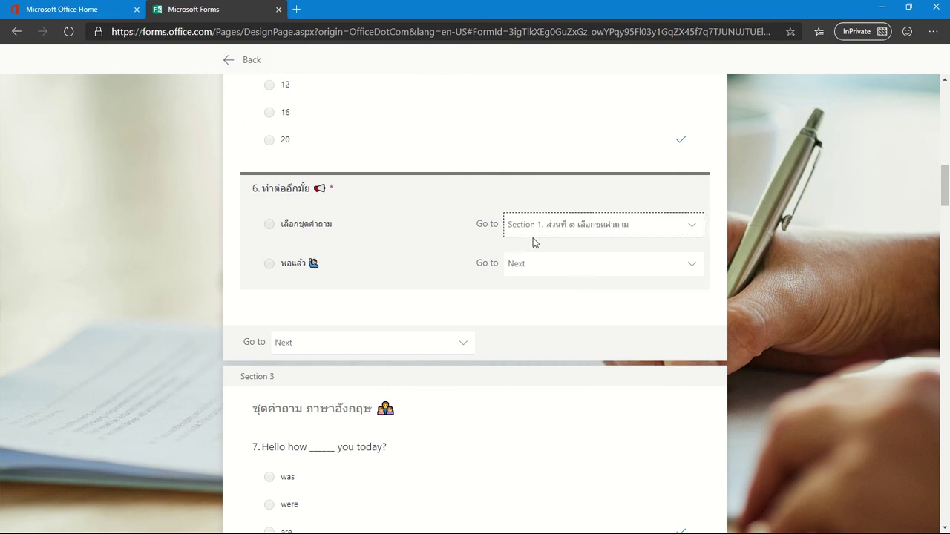
# Step: Make question 6's answer เลือกชุดคำถาม branch to Section 7, เลือกชุดคำถาม
pyautogui.click(695, 227)
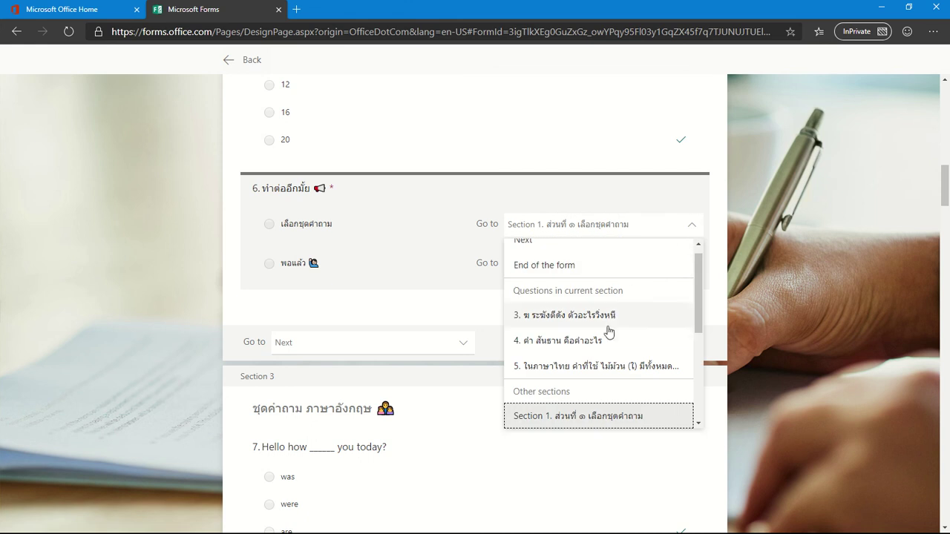
pyautogui.scroll(-3, 695, 326)
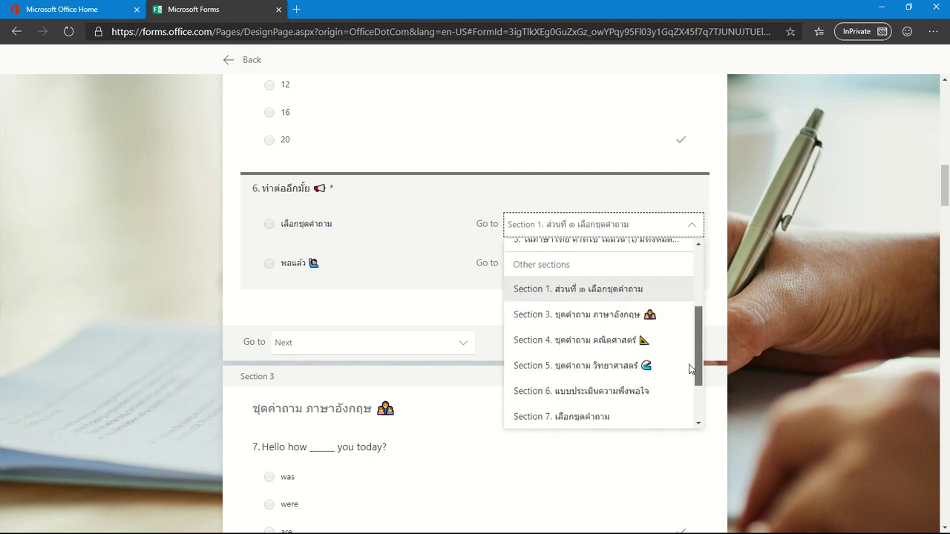
pyautogui.click(573, 410)
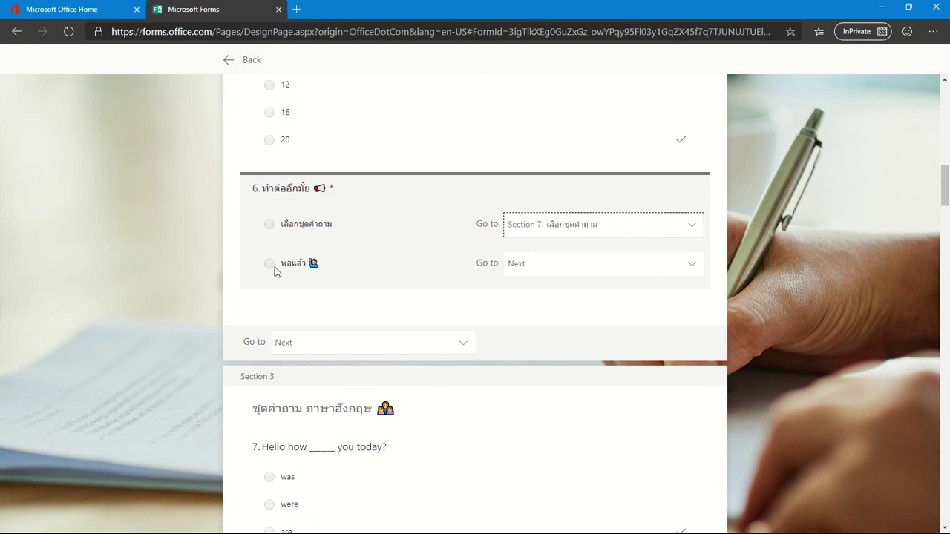
# Step: Make question 6's answer พอแล้ว branch to Section 6, แบบประเมินความพึงพอใจ
pyautogui.click(690, 266)
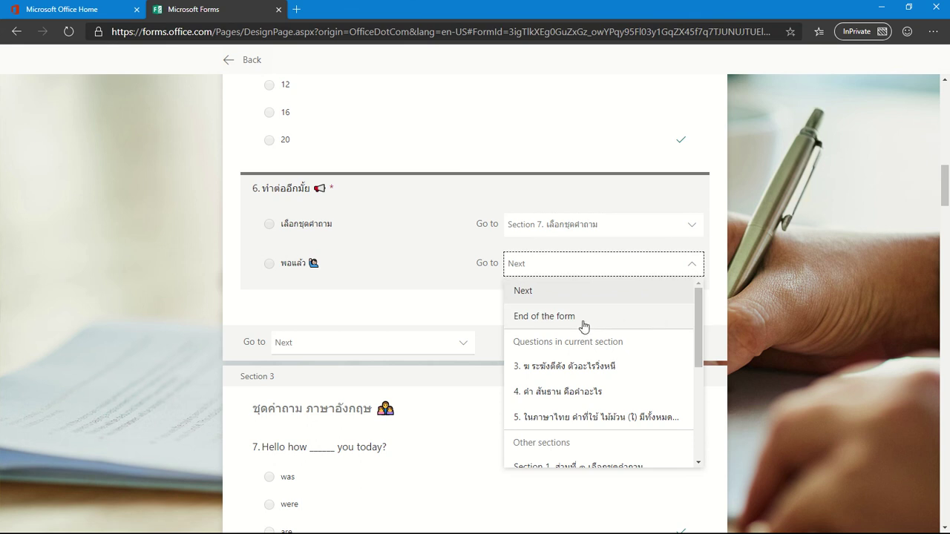
pyautogui.moveTo(696, 333); pyautogui.dragTo(690, 394)
pyautogui.click(607, 439)
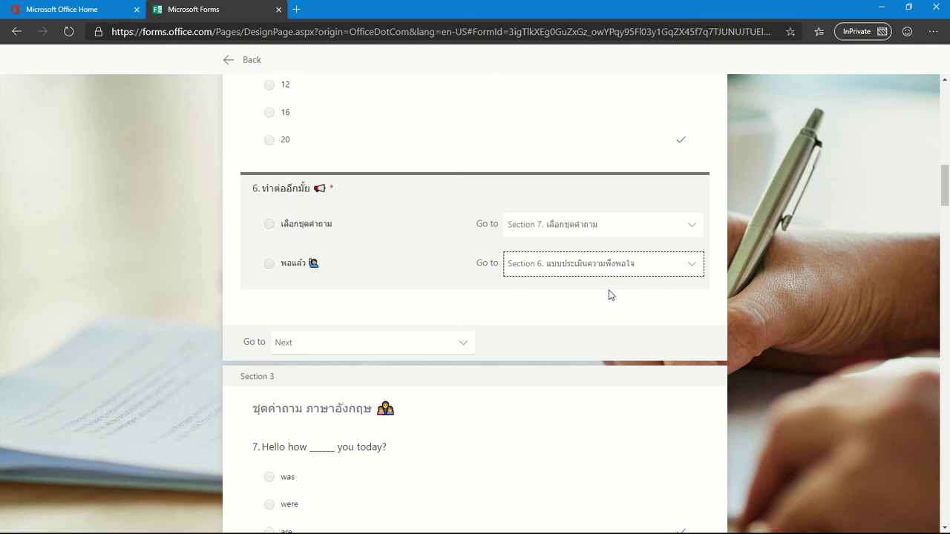
# Step: Set Section 6, แบบประเมินความพึงพอใจ, to go to the end of the form once it is completed
pyautogui.scroll(-8, 610, 295)
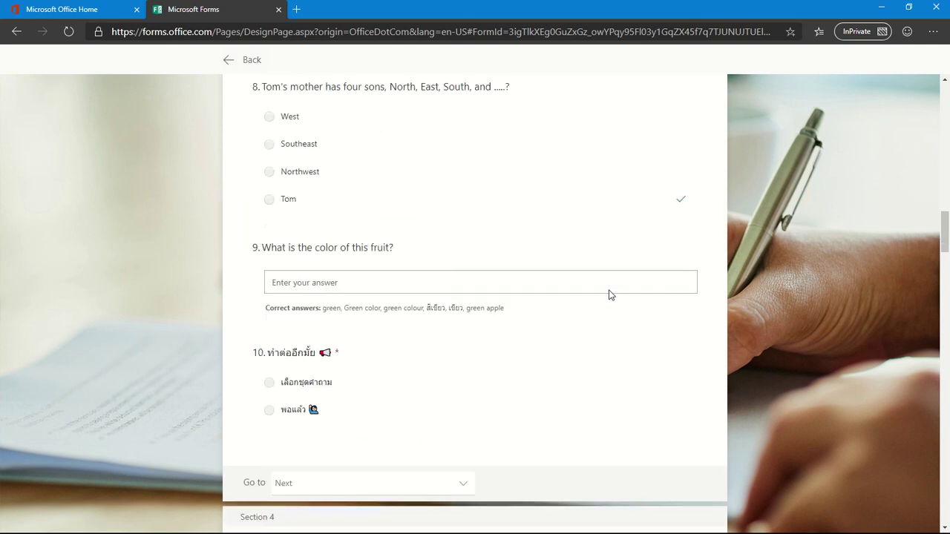
pyautogui.scroll(-12, 610, 295)
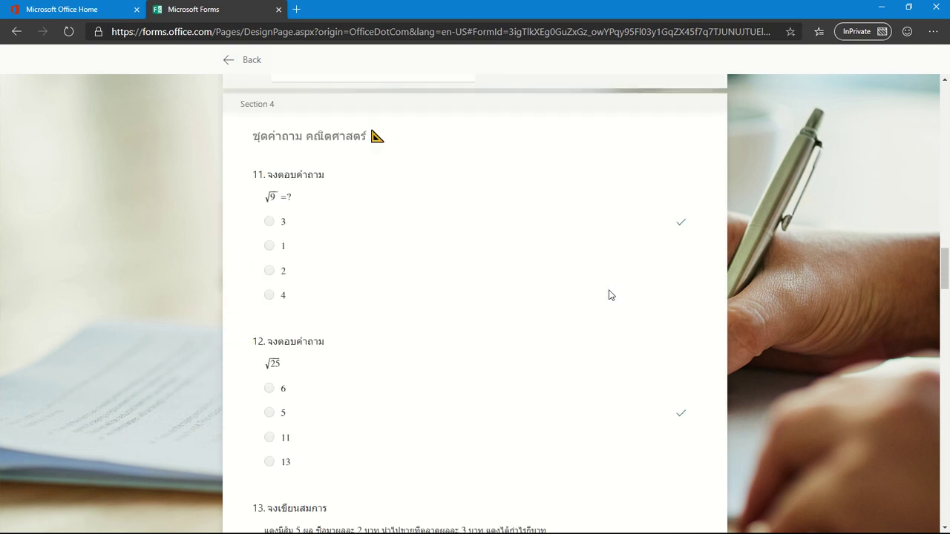
pyautogui.scroll(-12, 610, 295)
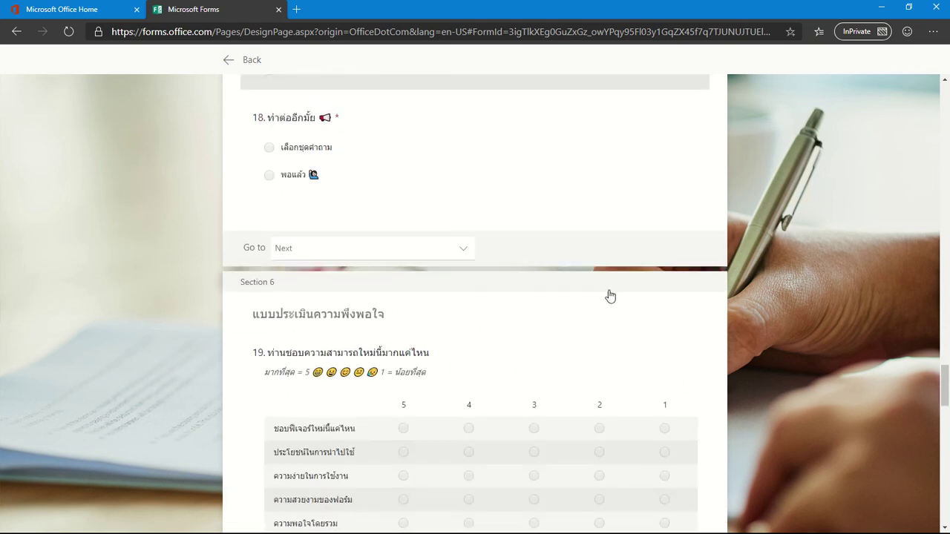
pyautogui.scroll(-2, 532, 212)
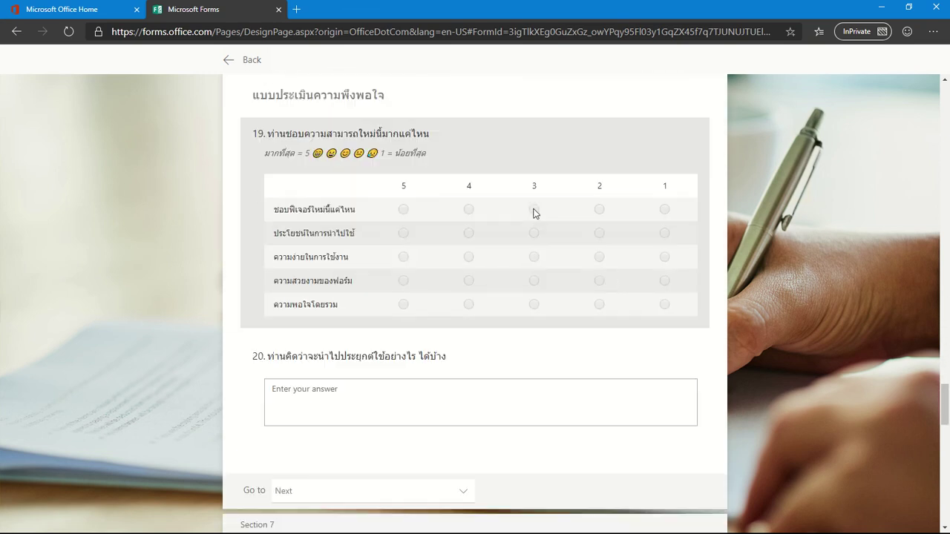
pyautogui.scroll(1, 327, 380)
pyautogui.scroll(-1, 437, 454)
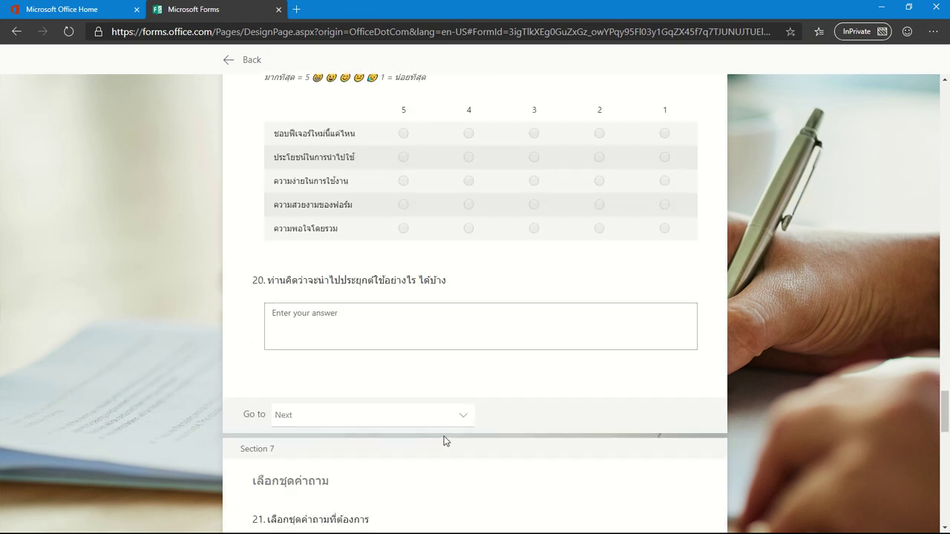
pyautogui.click(461, 420)
pyautogui.scroll(-1, 416, 417)
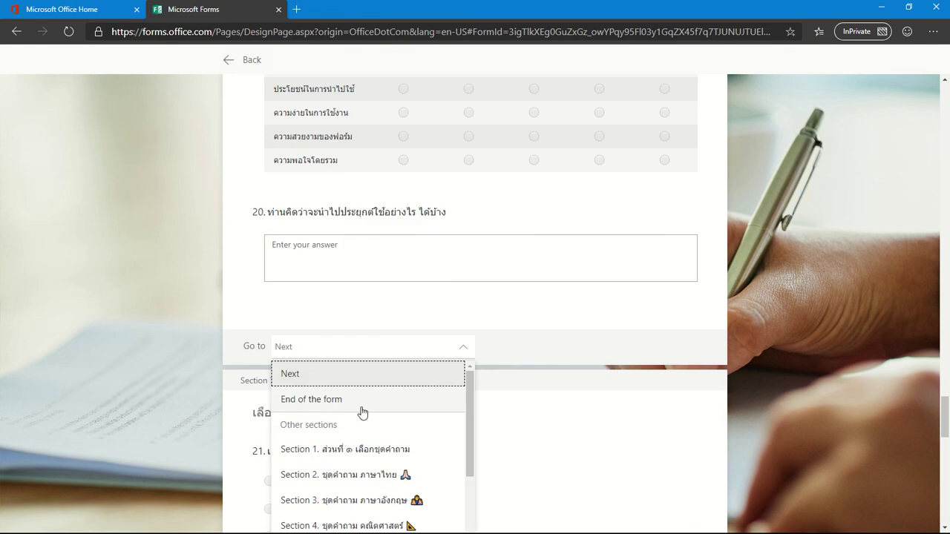
pyautogui.click(353, 401)
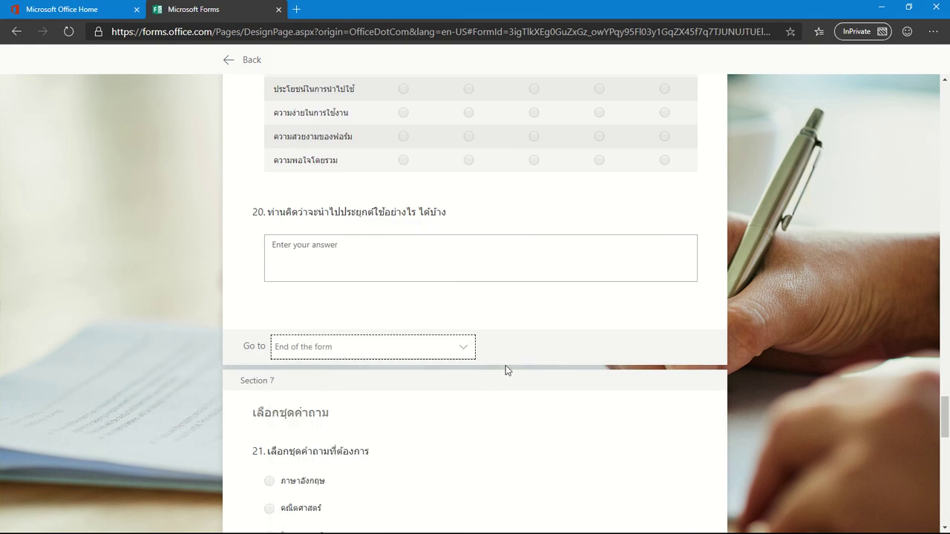
pyautogui.click(465, 353)
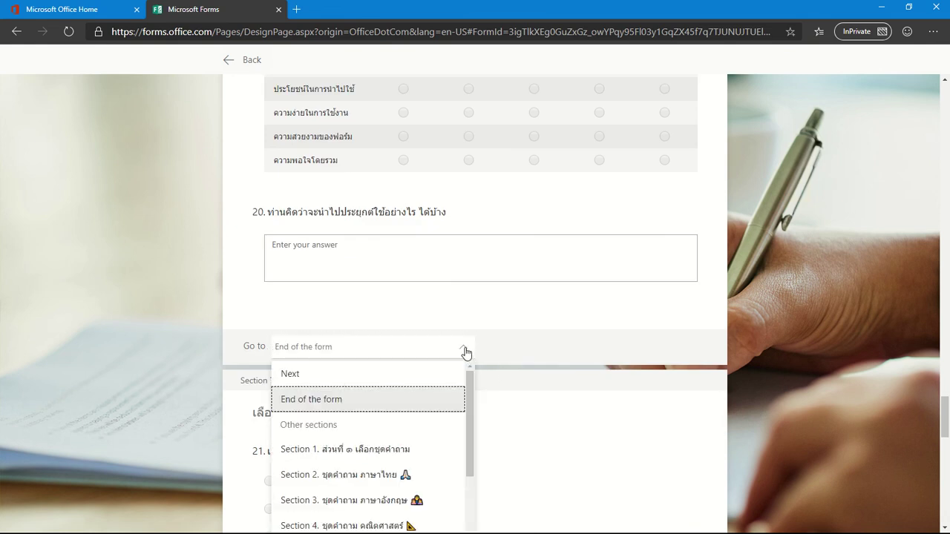
pyautogui.click(524, 338)
# Step: Examine the branching destinations available for the answer 30 กิโลเมตร in question 16, without choosing one
pyautogui.scroll(15, 526, 335)
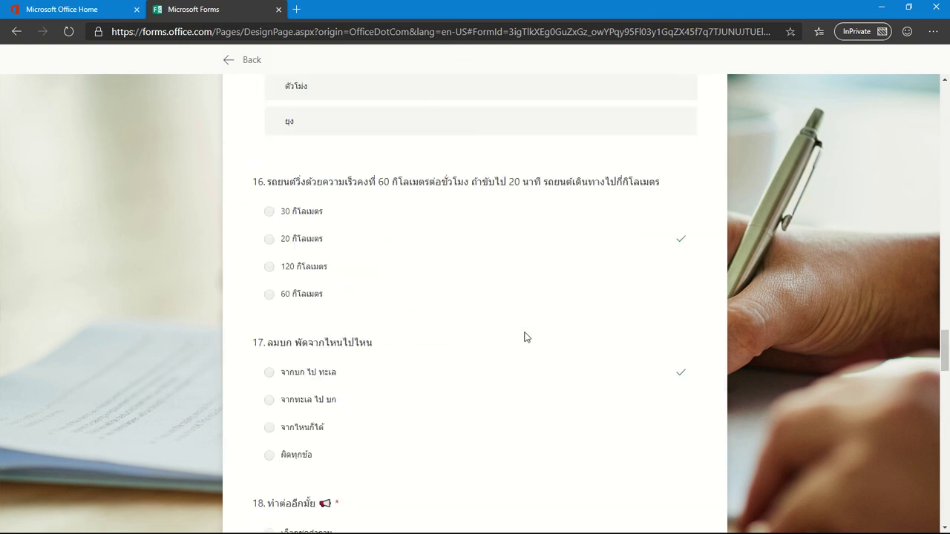
pyautogui.click(468, 316)
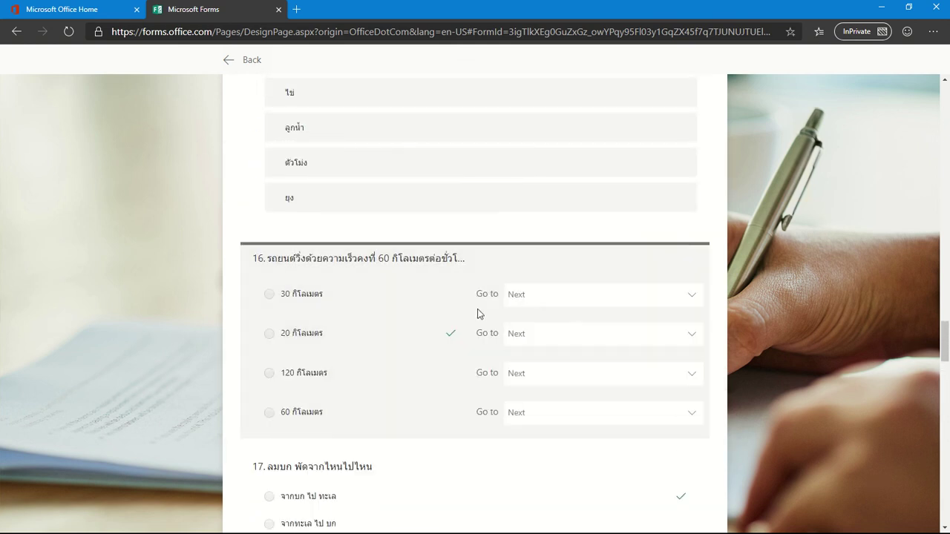
pyautogui.click(694, 297)
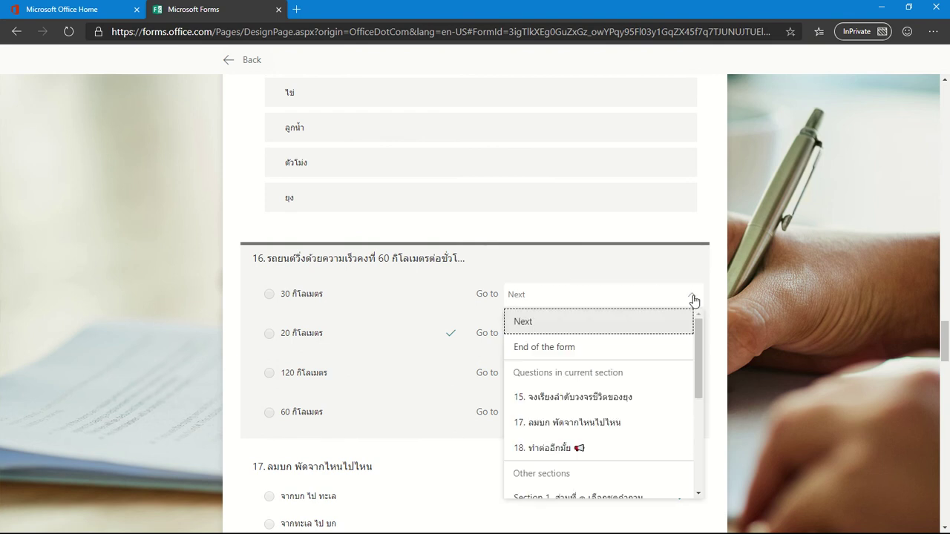
pyautogui.moveTo(699, 365); pyautogui.dragTo(698, 431)
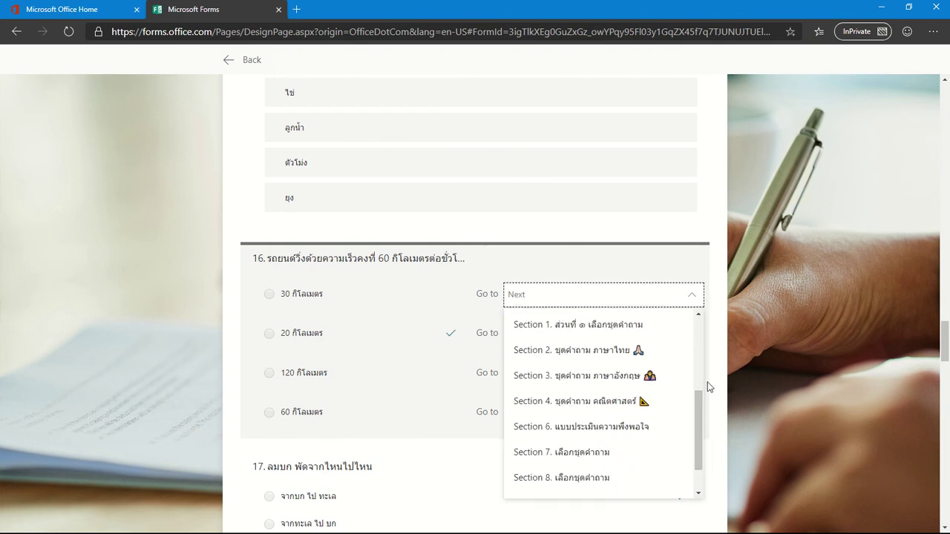
pyautogui.click(716, 349)
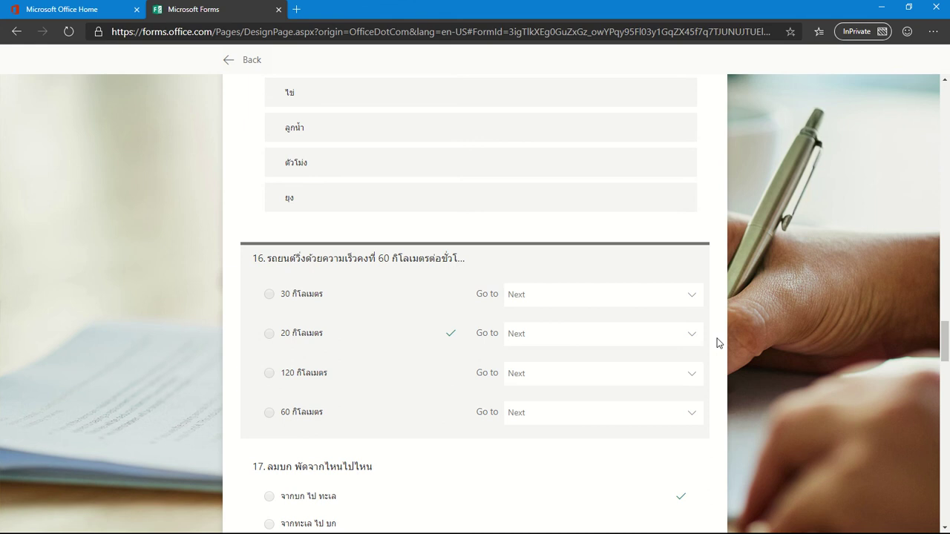
# Step: Leave the branching options and return to the form's question editor
pyautogui.scroll(8, 717, 343)
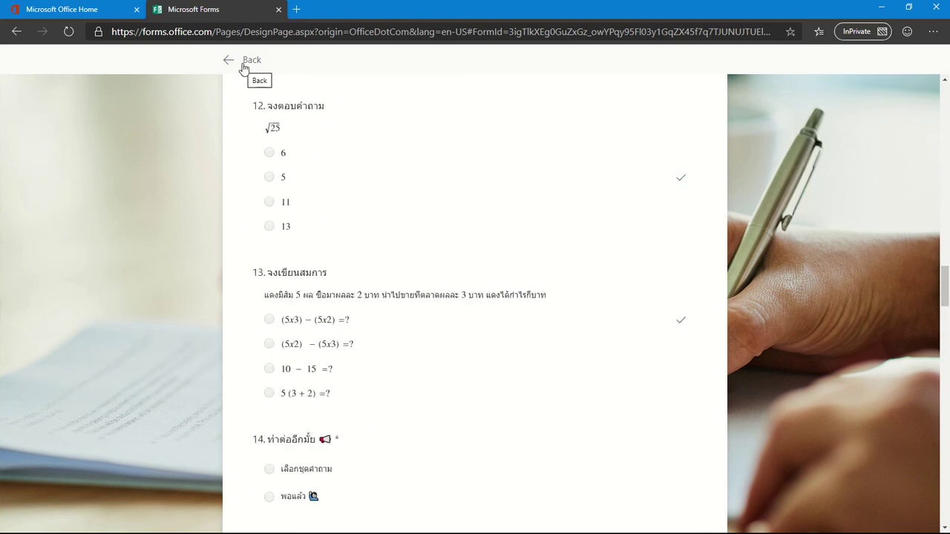
pyautogui.click(242, 60)
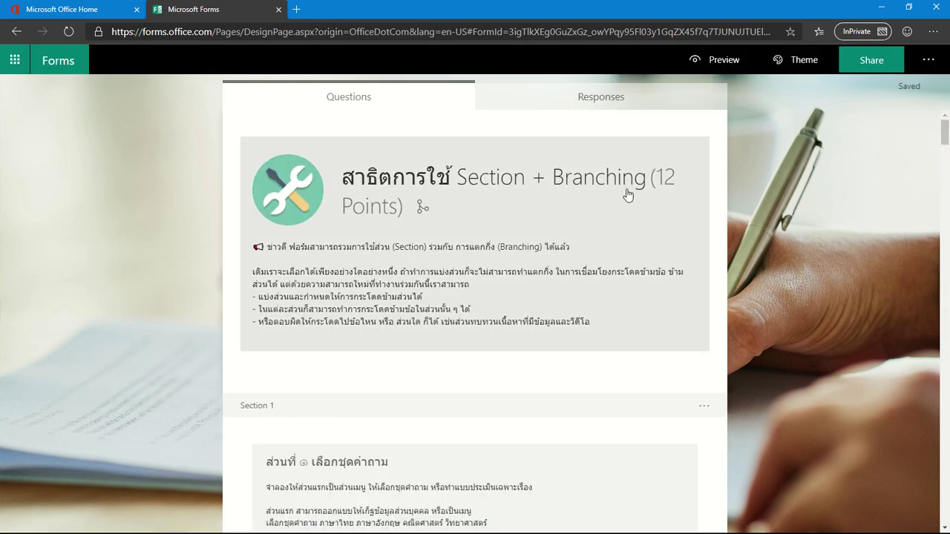